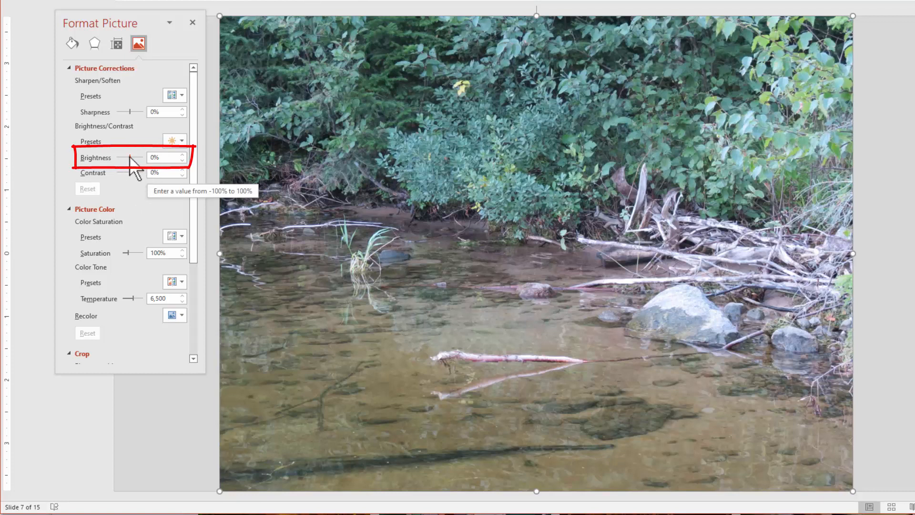
# Step: Try brightness at -100% and contrast at 100% and -100% on the stream photo, resetting the picture corrections after each property
pyautogui.moveTo(129, 157)
pyautogui.mouseDown()
pyautogui.moveTo(144, 160)
pyautogui.moveTo(116, 157)
pyautogui.mouseUp()
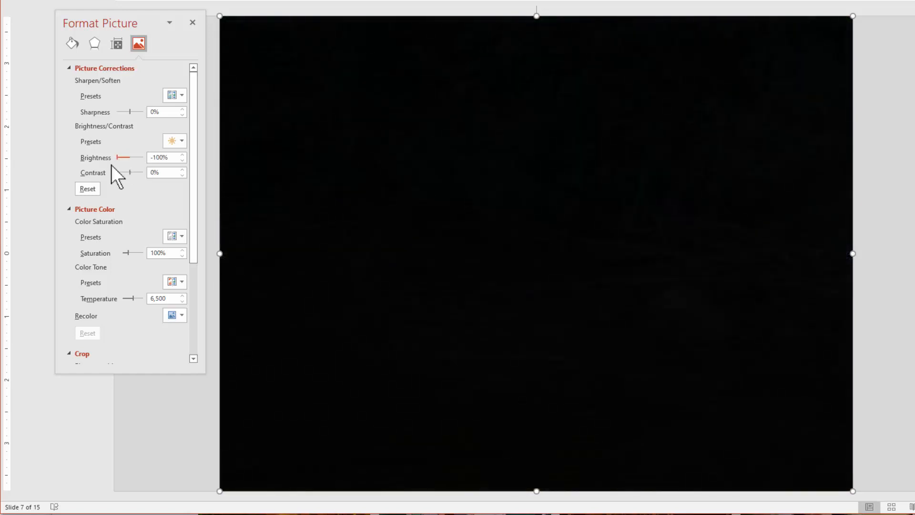
pyautogui.click(89, 190)
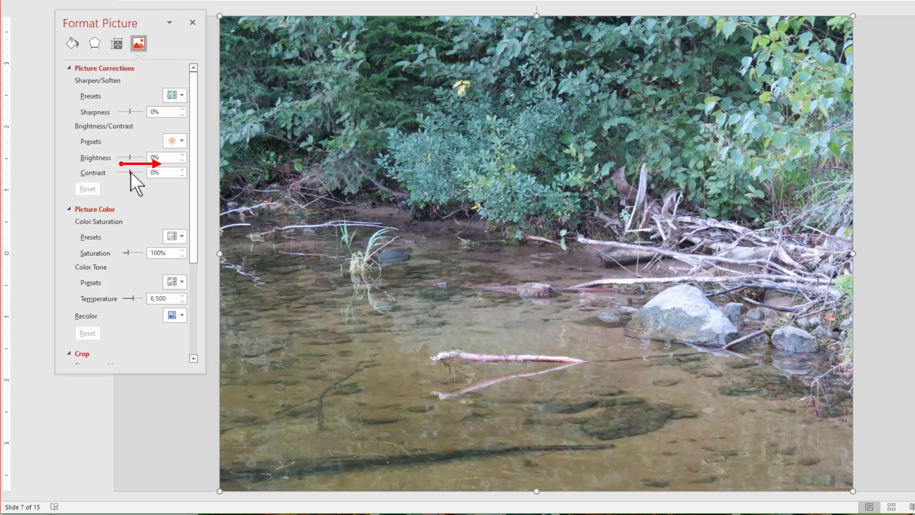
pyautogui.moveTo(131, 173); pyautogui.dragTo(147, 176)
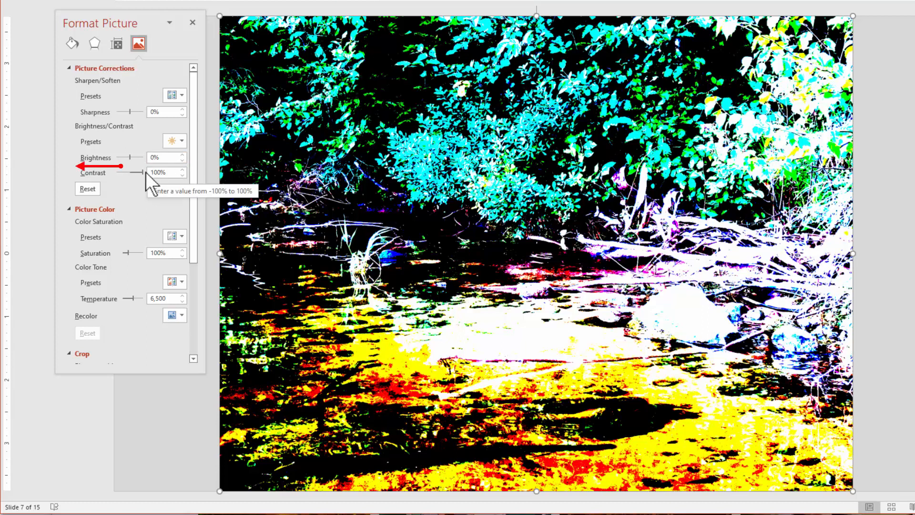
pyautogui.moveTo(143, 171); pyautogui.dragTo(113, 178)
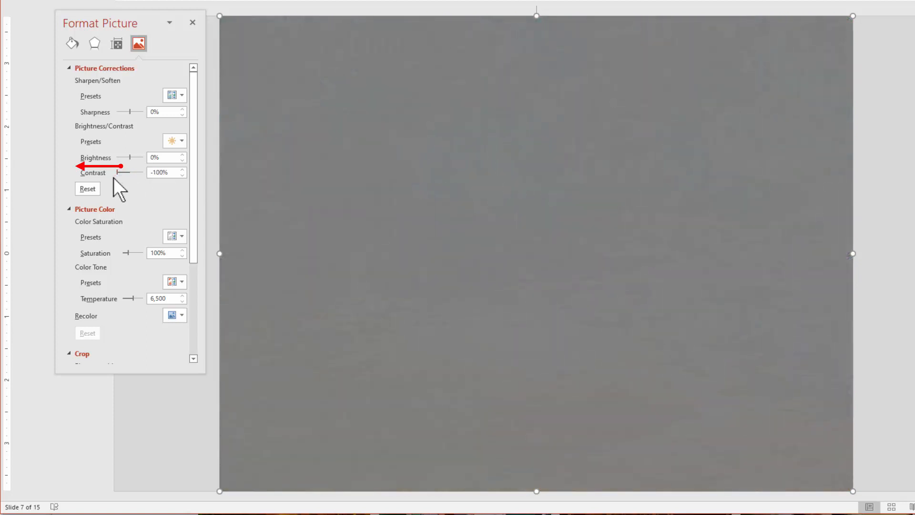
pyautogui.click(89, 189)
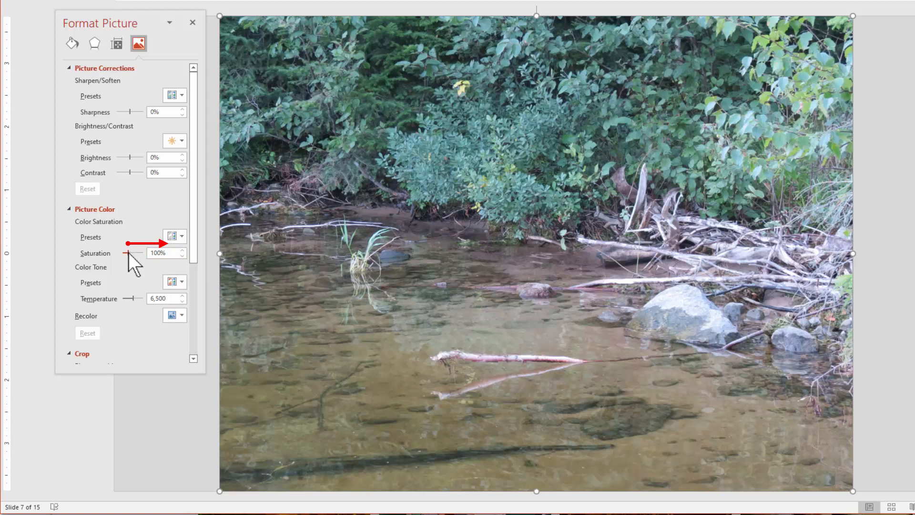
# Step: Try the stream photo's color saturation at 242% and 0%, and reset the picture color
pyautogui.moveTo(128, 252); pyautogui.dragTo(134, 254)
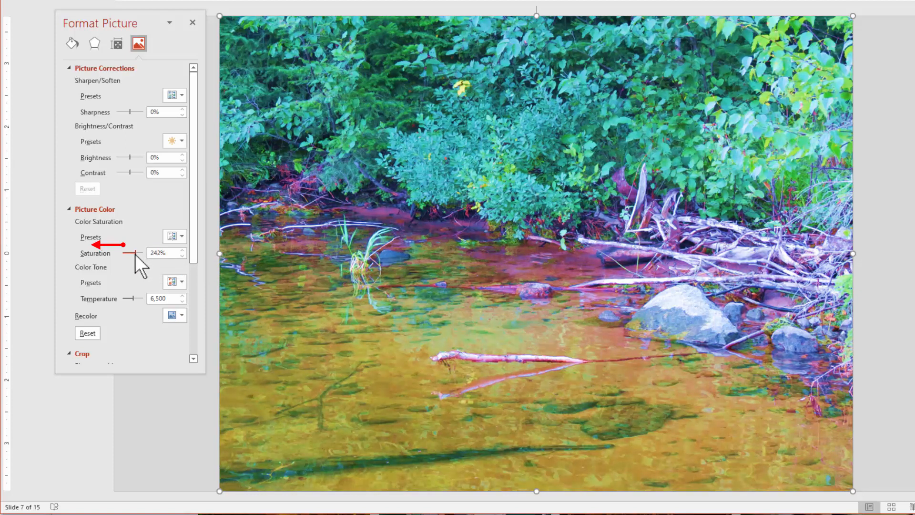
pyautogui.moveTo(135, 254); pyautogui.dragTo(123, 257)
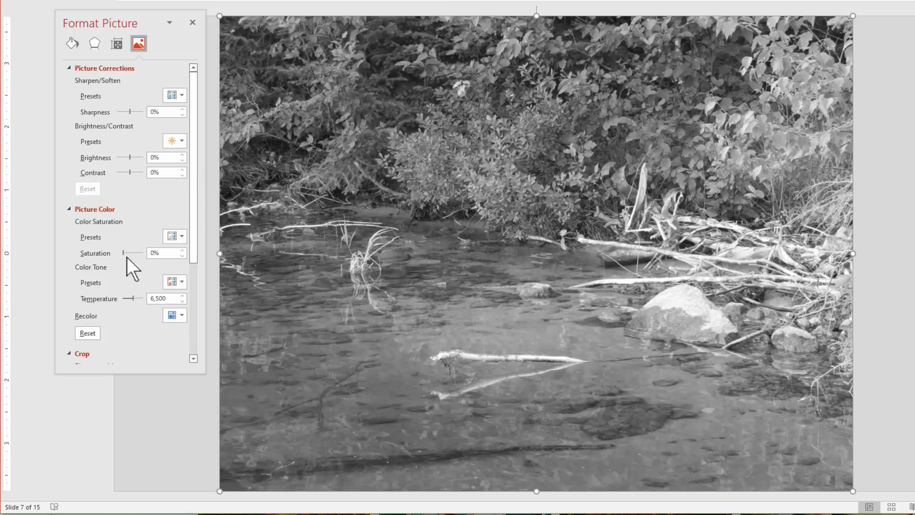
pyautogui.click(89, 335)
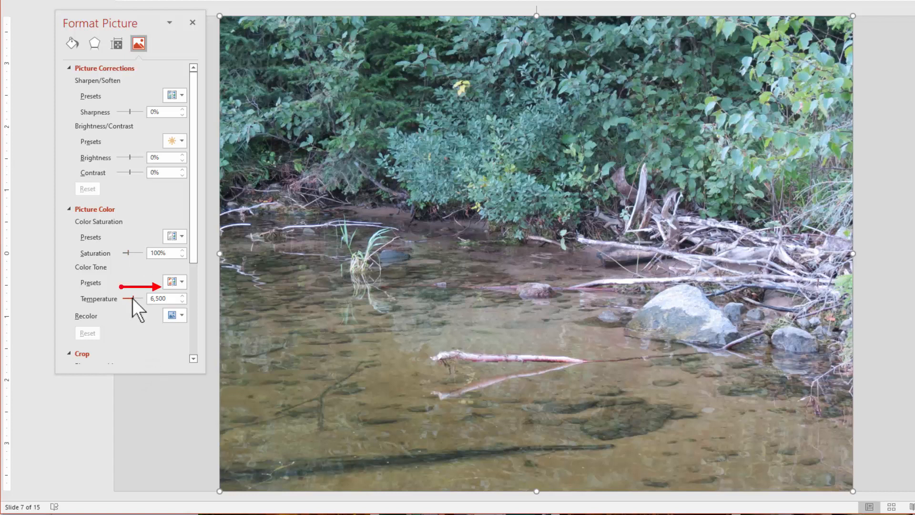
# Step: Try the stream photo's color temperature at 11,500 and 1,500, and reset the picture color
pyautogui.moveTo(132, 298); pyautogui.dragTo(136, 298)
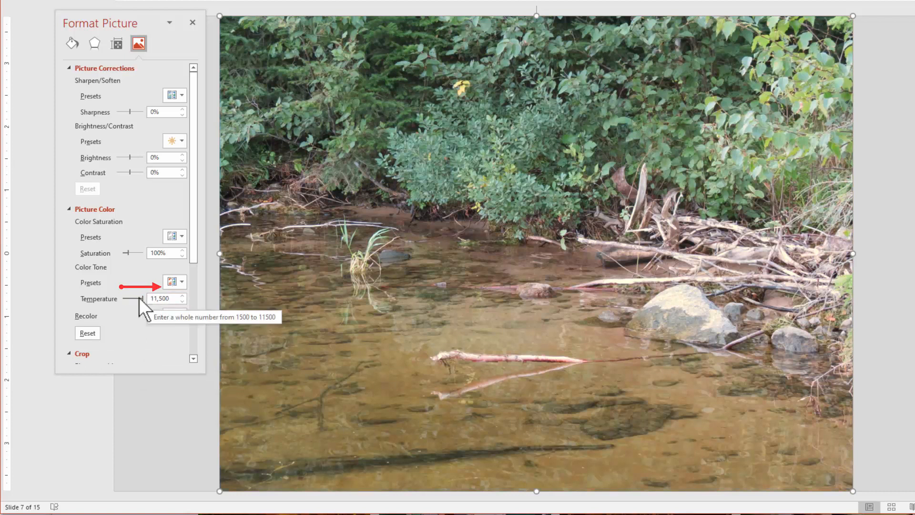
pyautogui.moveTo(140, 300); pyautogui.dragTo(118, 300)
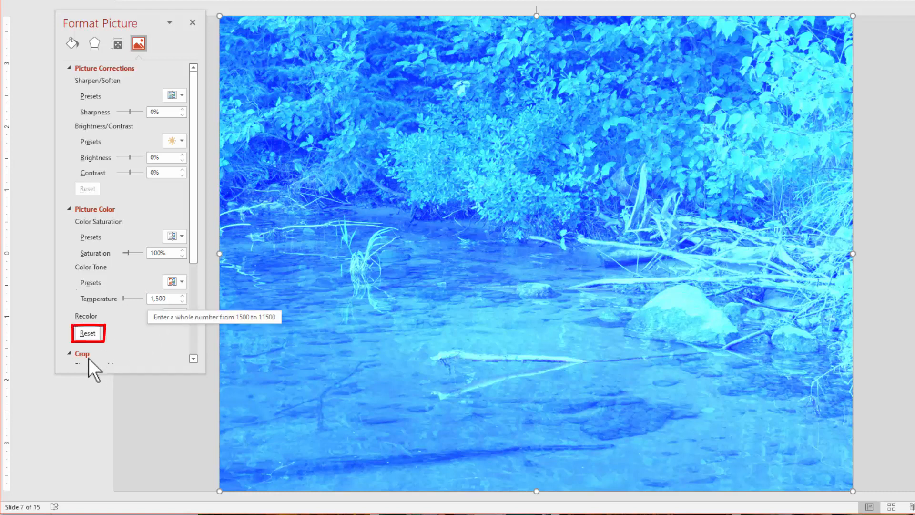
pyautogui.click(91, 334)
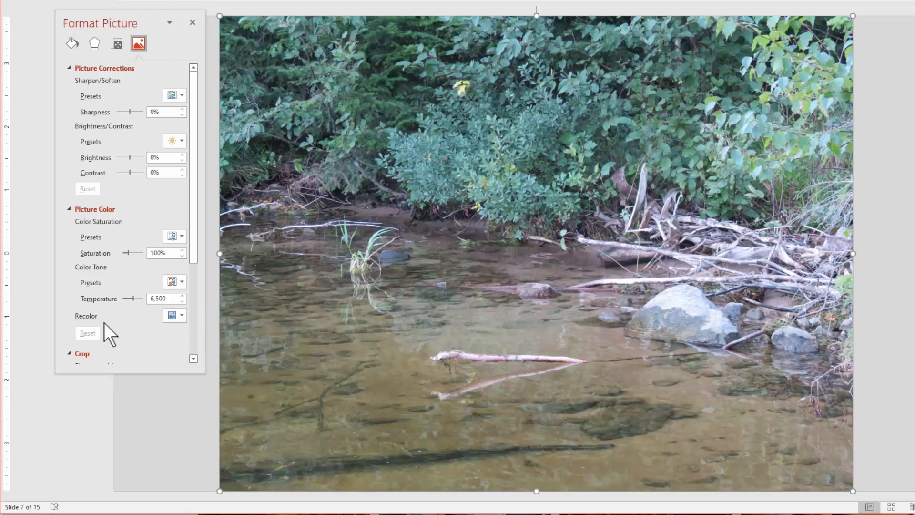
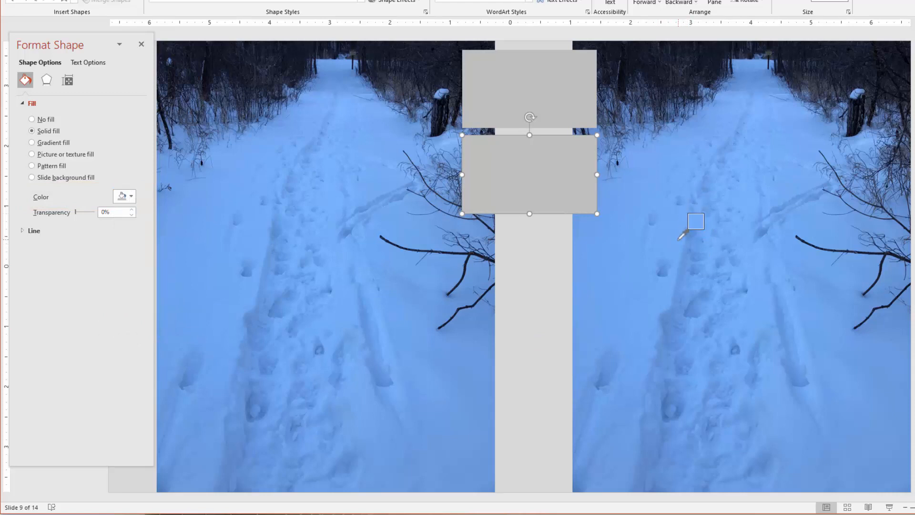
# Step: Fill the lower grey rectangle with the snow color sampled from the right-hand snowy path photo
pyautogui.click(680, 239)
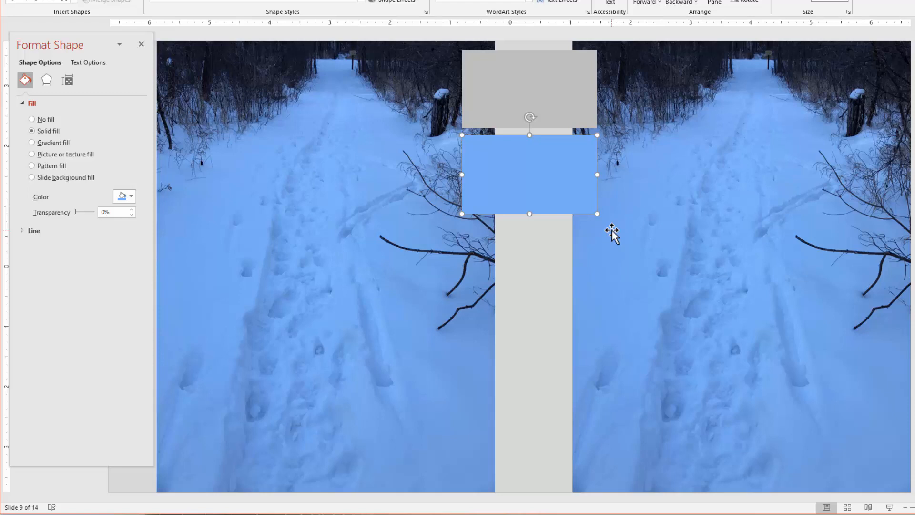
pyautogui.click(636, 256)
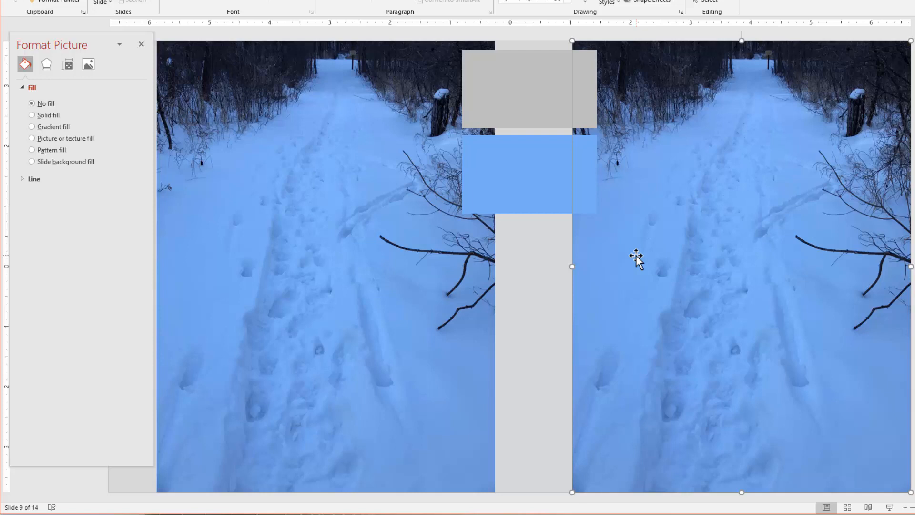
# Step: Set the color temperature of the left-hand snowy path photo to 11,500
pyautogui.click(410, 248)
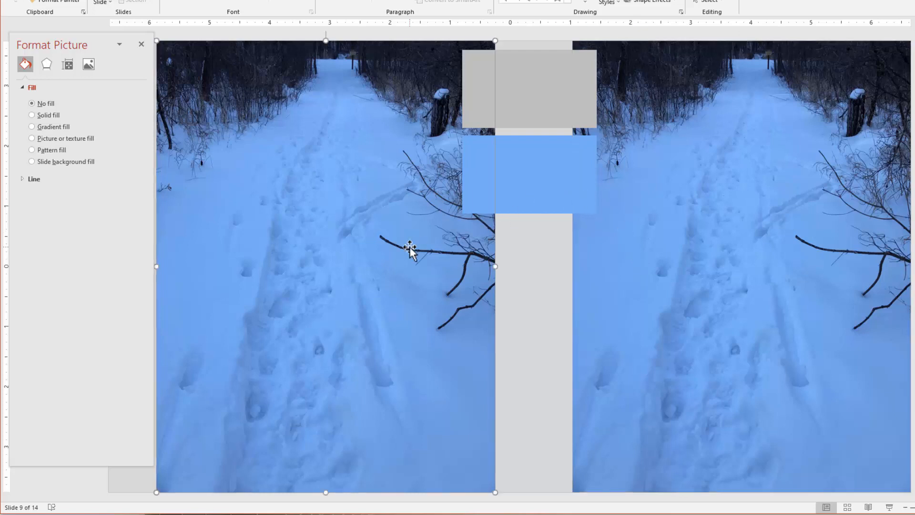
pyautogui.click(91, 62)
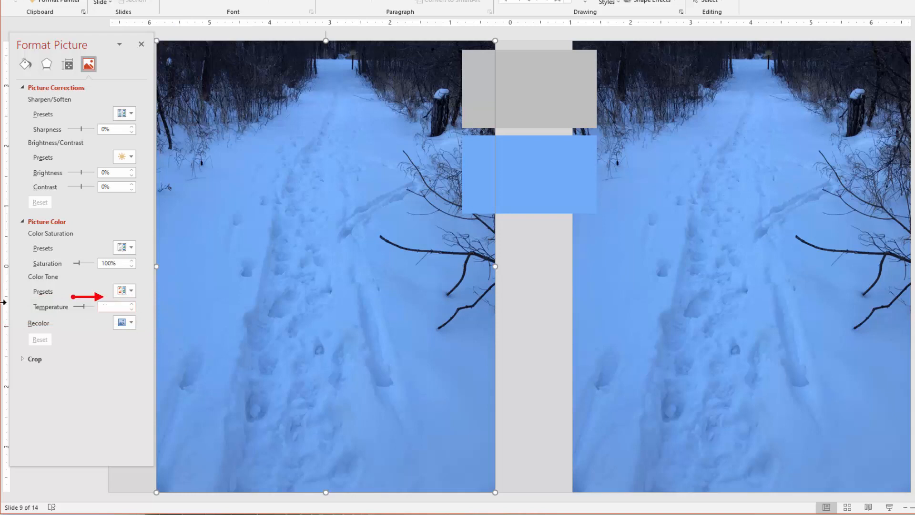
pyautogui.moveTo(84, 306); pyautogui.dragTo(92, 306)
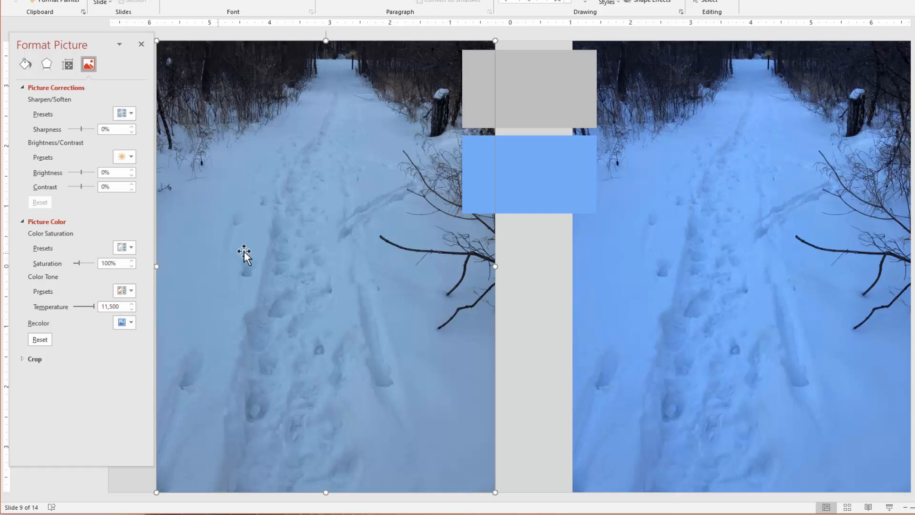
# Step: Duplicate the blue rectangle directly beneath itself and fill the copy with the snow color sampled from the left-hand photo
pyautogui.click(533, 194)
pyautogui.moveTo(532, 193); pyautogui.dragTo(526, 286)
pyautogui.click(122, 196)
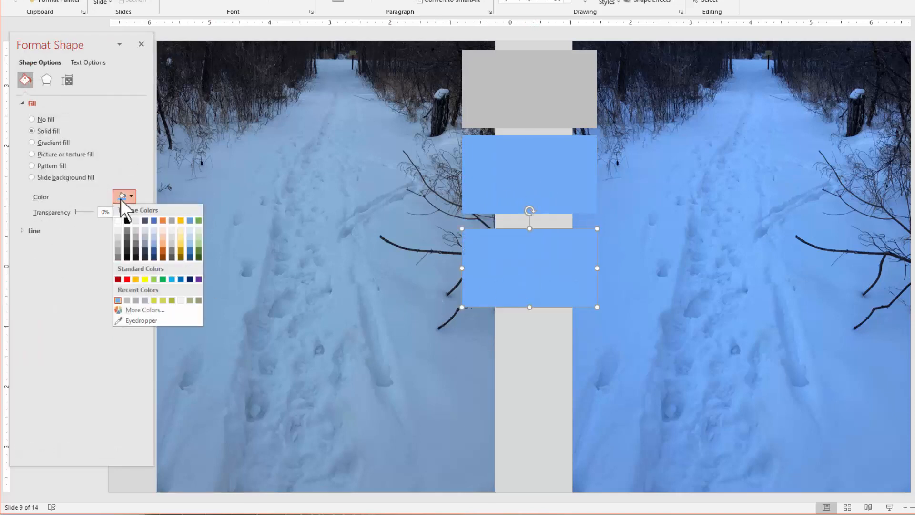
pyautogui.click(144, 320)
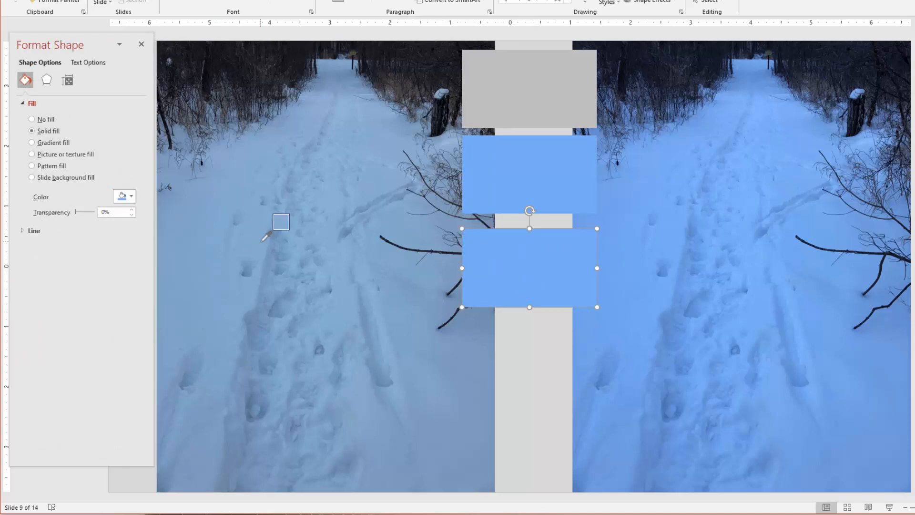
pyautogui.click(282, 261)
pyautogui.moveTo(531, 291); pyautogui.dragTo(531, 283)
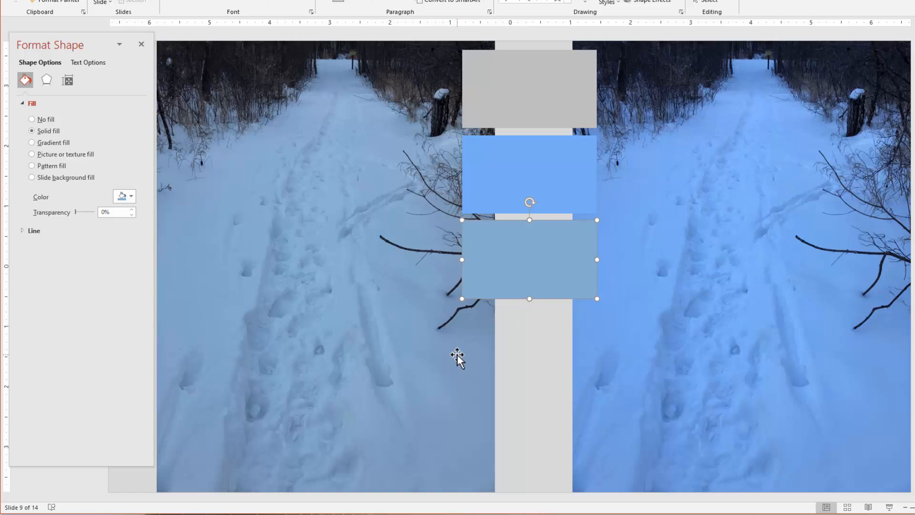
# Step: Set the left-hand photo's color saturation to 85%
pyautogui.click(403, 256)
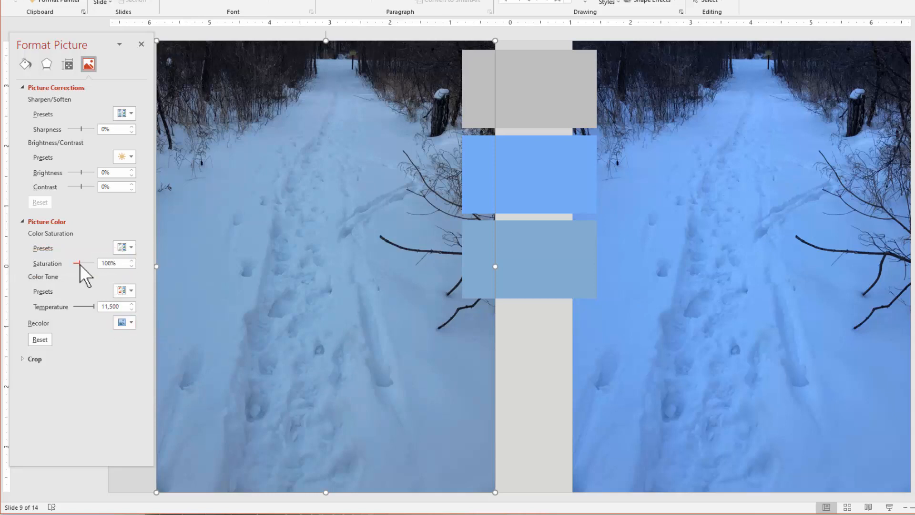
pyautogui.moveTo(90, 264); pyautogui.dragTo(83, 264)
pyautogui.moveTo(80, 261); pyautogui.dragTo(78, 261)
# Step: Refill the lowest rectangle with a fresh snow color sampled from the desaturated left-hand photo
pyautogui.click(538, 296)
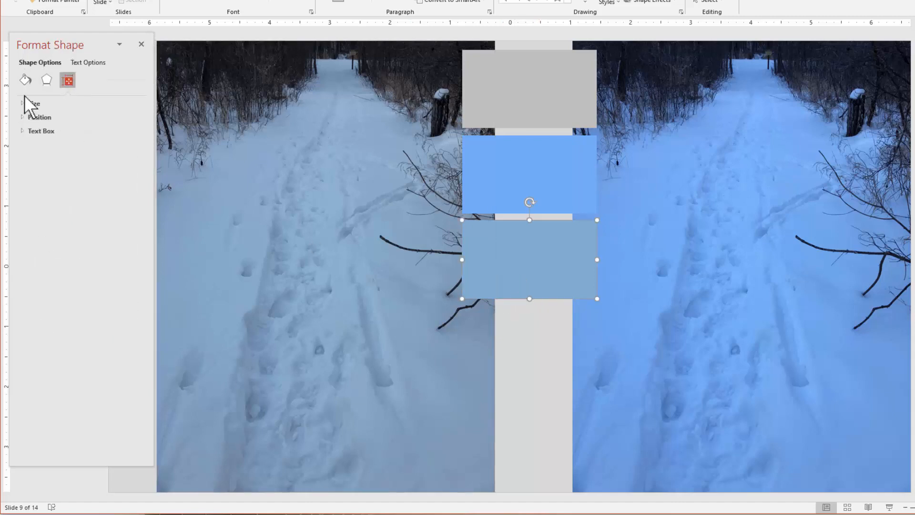
pyautogui.click(25, 80)
pyautogui.click(122, 196)
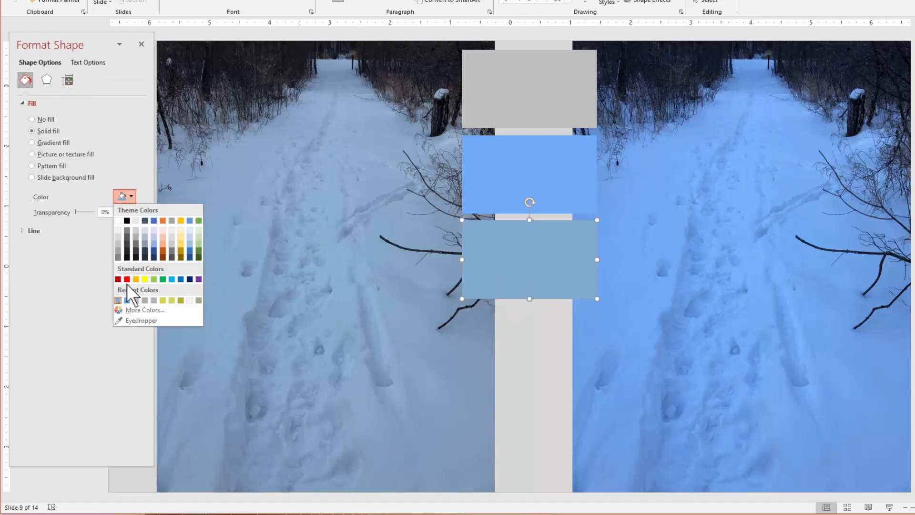
pyautogui.click(129, 316)
pyautogui.click(258, 245)
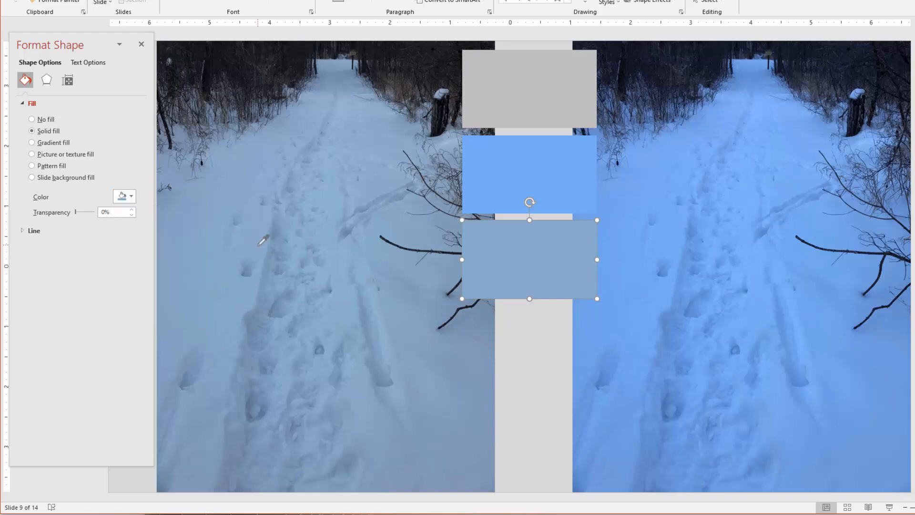
# Step: Select the left-hand photo and open its picture correction settings
pyautogui.click(494, 400)
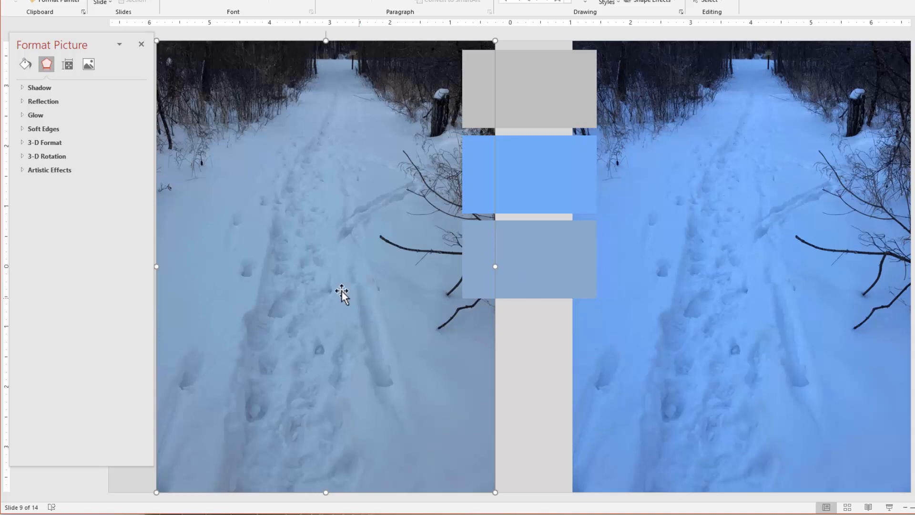
pyautogui.click(88, 65)
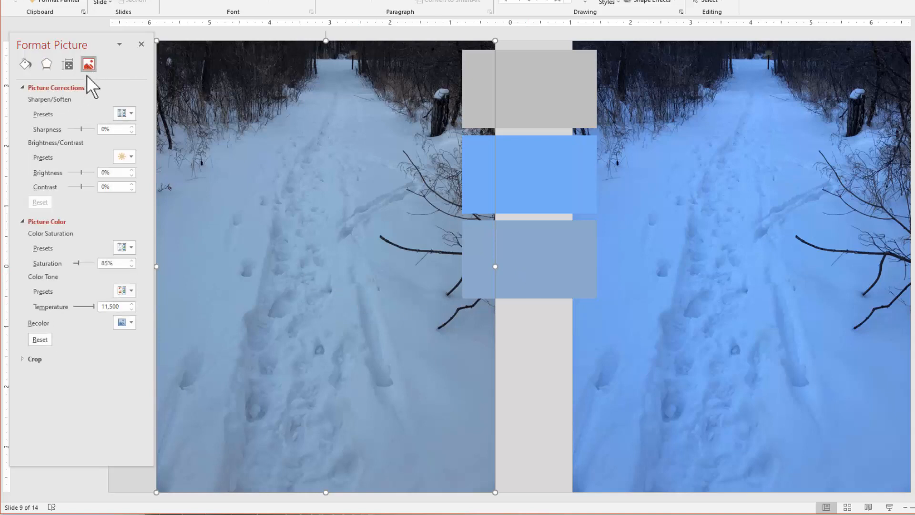
pyautogui.moveTo(81, 173)
pyautogui.mouseDown()
pyautogui.moveTo(95, 174)
pyautogui.moveTo(86, 178)
pyautogui.mouseUp()
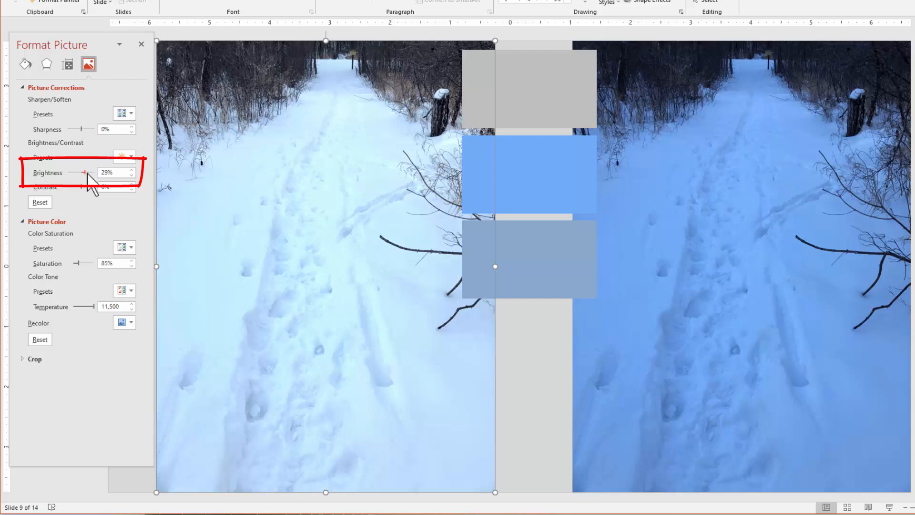
pyautogui.moveTo(86, 174); pyautogui.dragTo(82, 174)
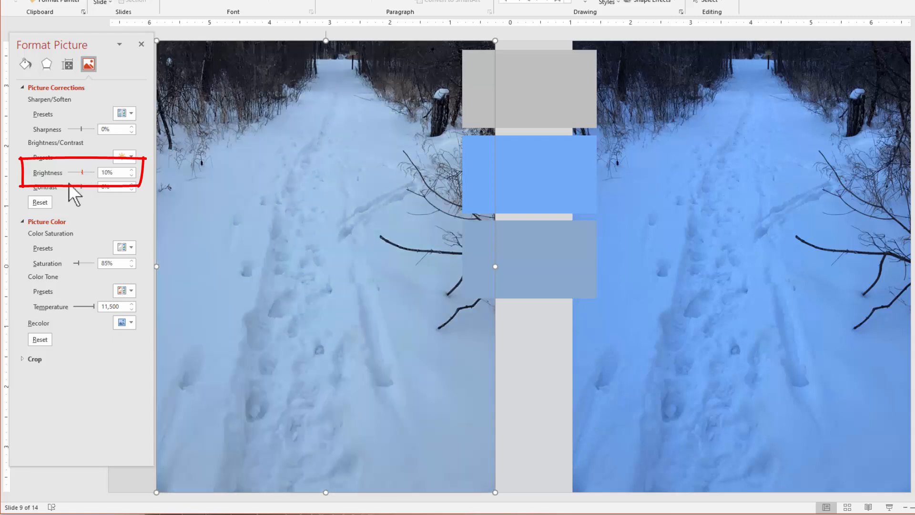
pyautogui.click(40, 202)
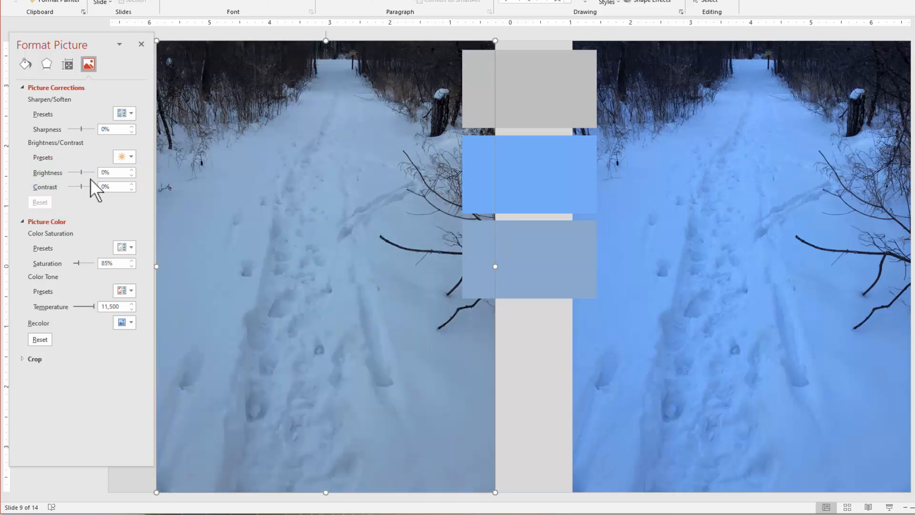
# Step: Set the left-hand photo's brightness to 20% and its contrast to 10%
pyautogui.moveTo(81, 172); pyautogui.dragTo(85, 173)
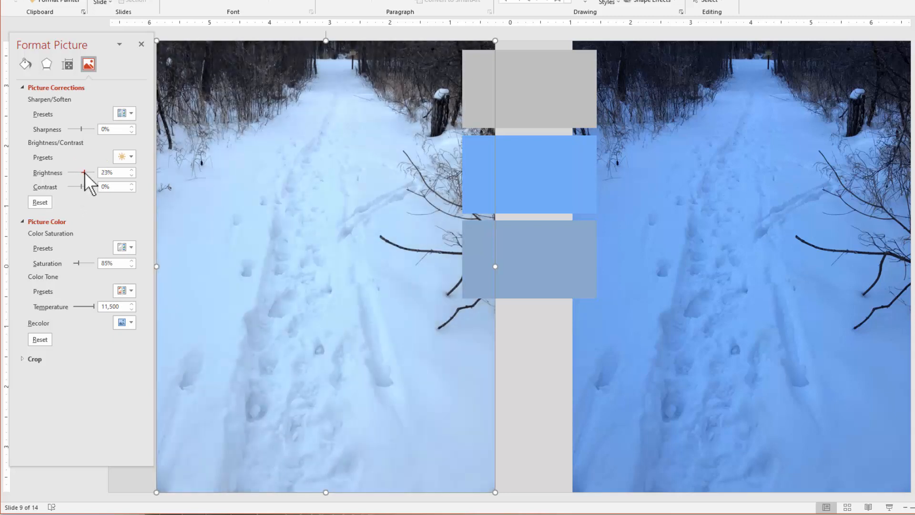
pyautogui.click(132, 175)
pyautogui.click(132, 175)
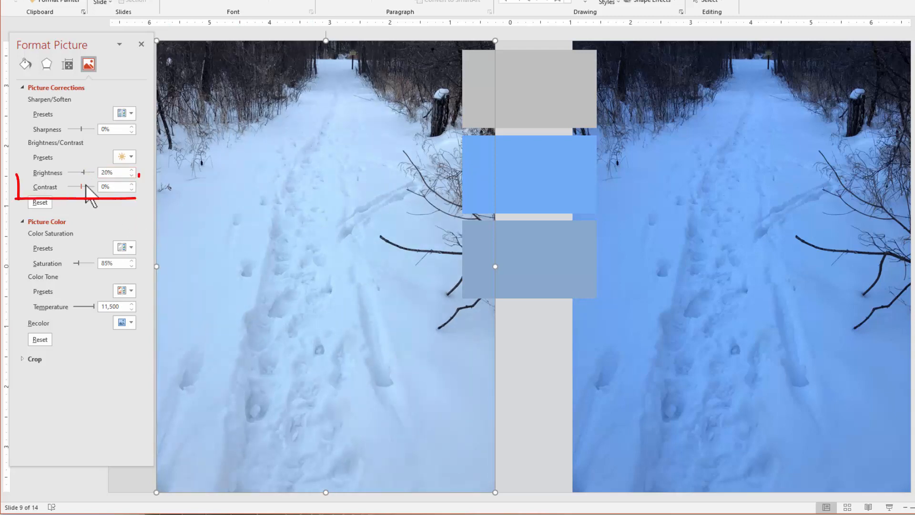
pyautogui.moveTo(82, 187); pyautogui.dragTo(84, 187)
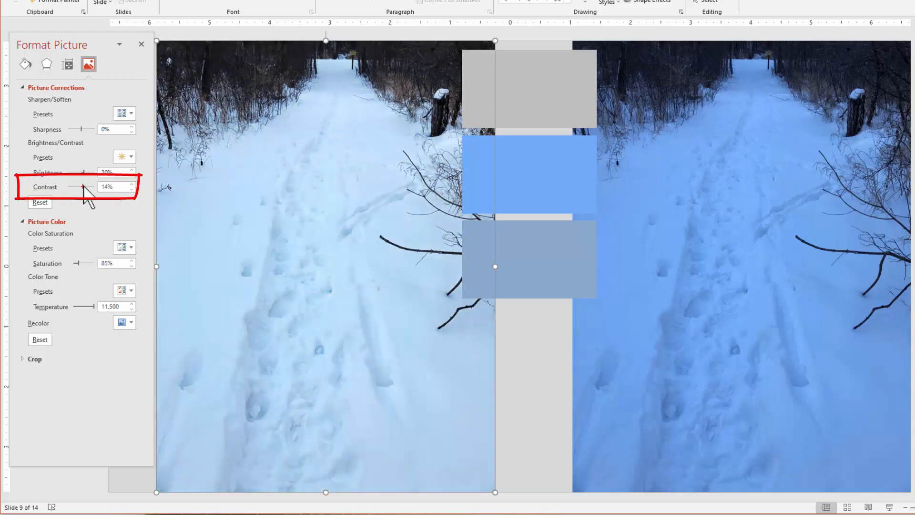
pyautogui.click(132, 189)
pyautogui.click(131, 189)
pyautogui.click(131, 189)
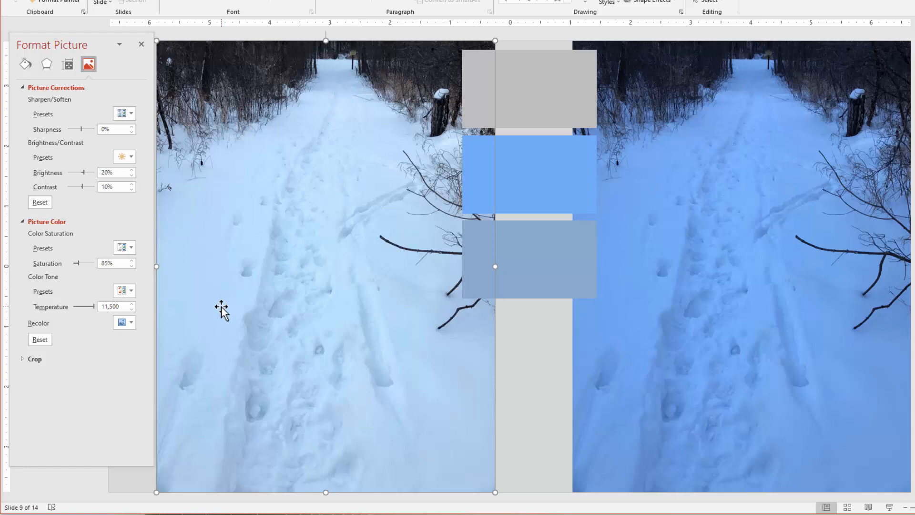
# Step: Refill the lowest rectangle with a snow color sampled from the brightened left-hand photo
pyautogui.click(519, 260)
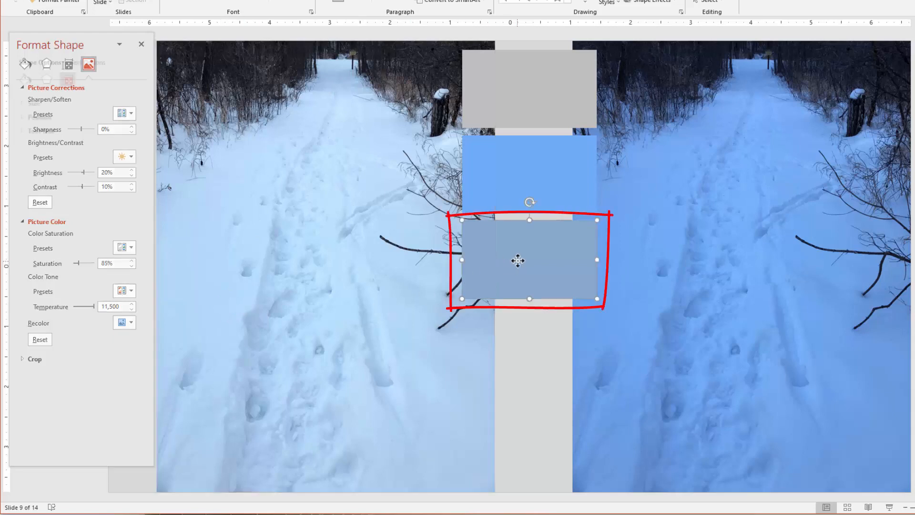
pyautogui.click(26, 79)
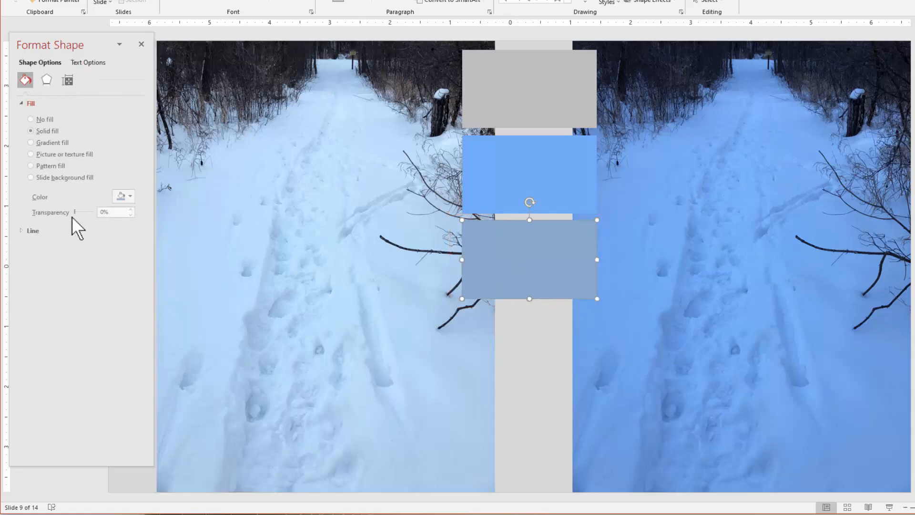
pyautogui.click(126, 202)
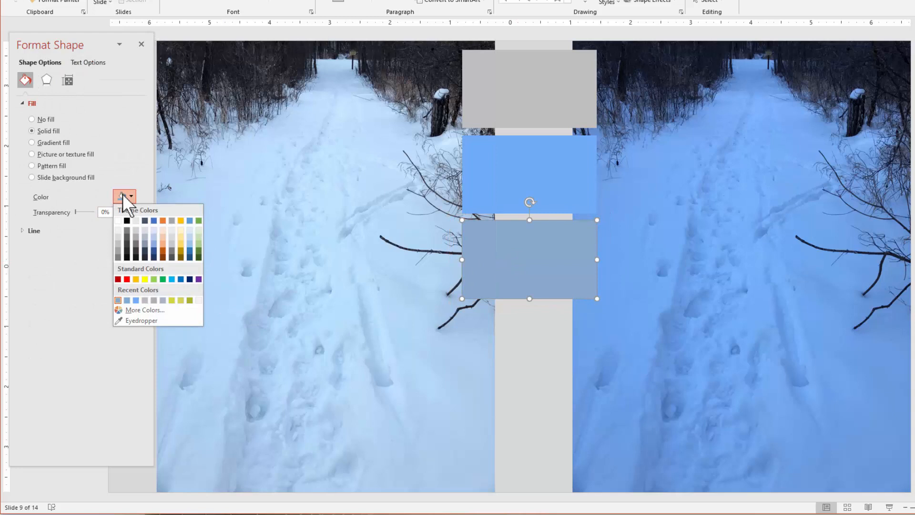
pyautogui.click(136, 321)
pyautogui.click(265, 235)
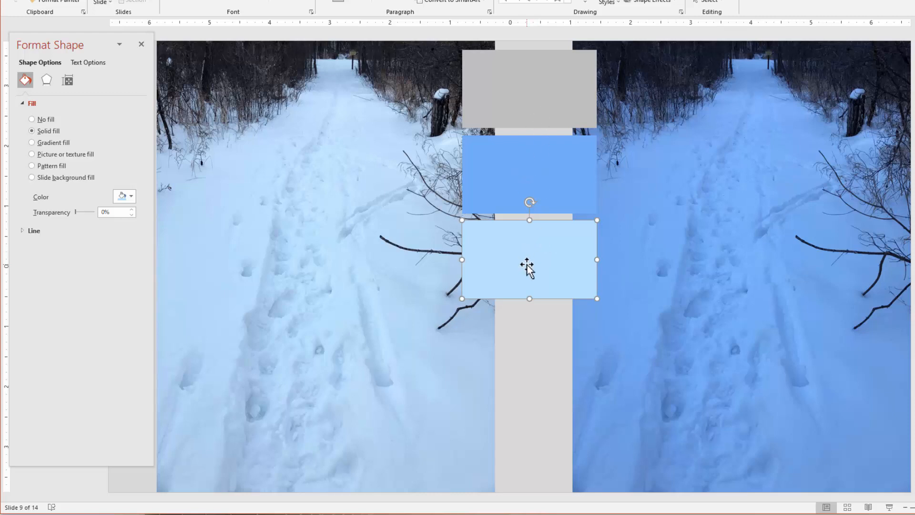
# Step: Review the left-hand snow photo's correction settings and view the slide full screen to compare both photos
pyautogui.click(400, 369)
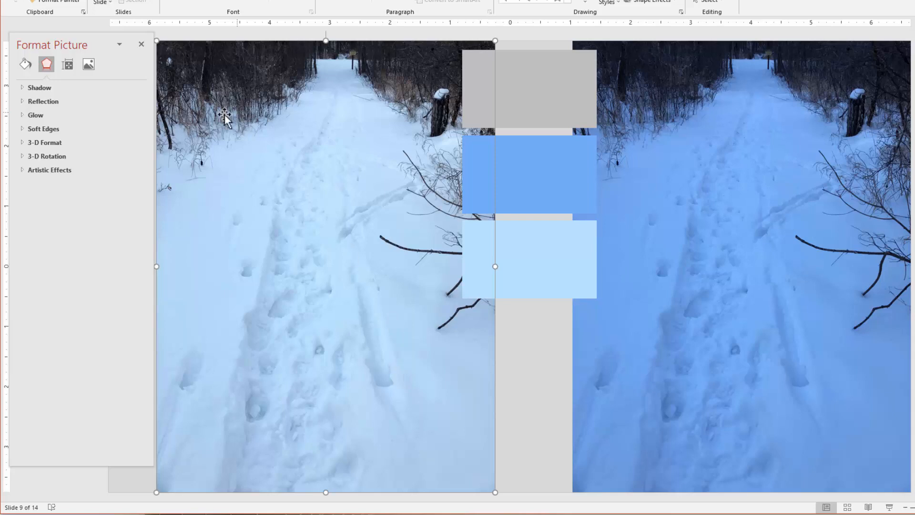
pyautogui.click(87, 63)
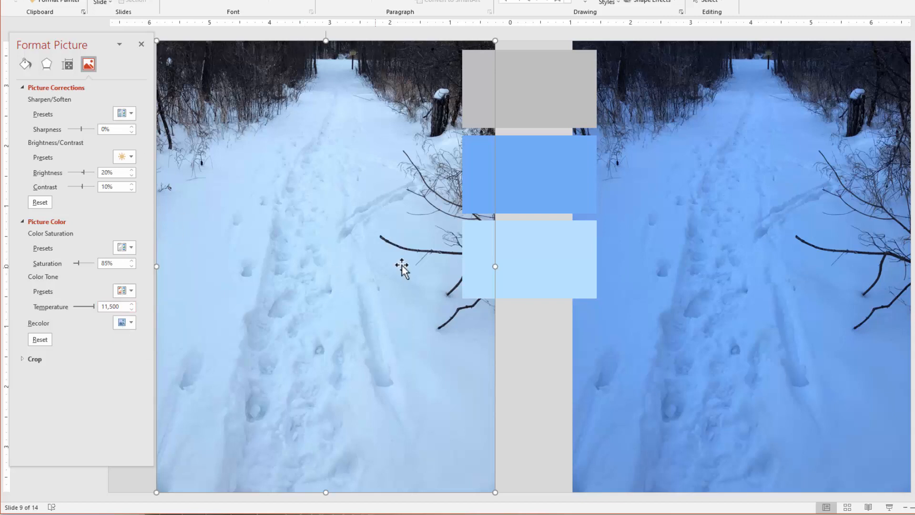
pyautogui.click(889, 507)
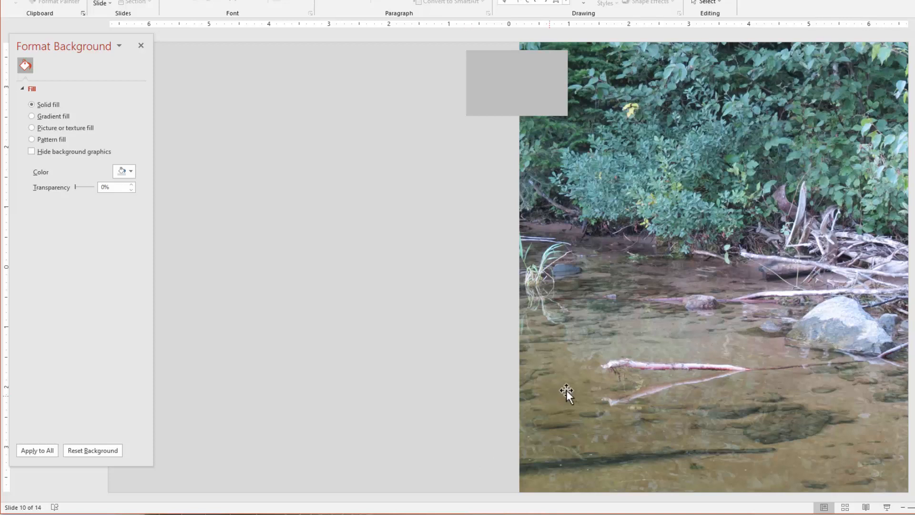
# Step: Duplicate the stream photo into the empty left half of slide 10 and place a copy of the gray rectangle below the original
pyautogui.moveTo(593, 379); pyautogui.dragTo(171, 380)
pyautogui.click(523, 103)
pyautogui.moveTo(524, 102); pyautogui.dragTo(546, 167)
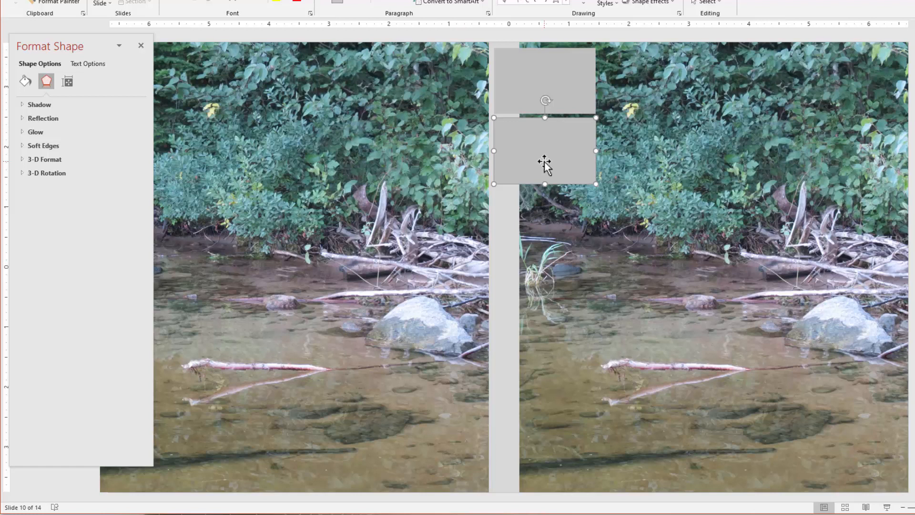
# Step: Fill the lower rectangle with a color sampled from the pale upright driftwood in the left-hand photo and nudge it slightly down
pyautogui.click(25, 81)
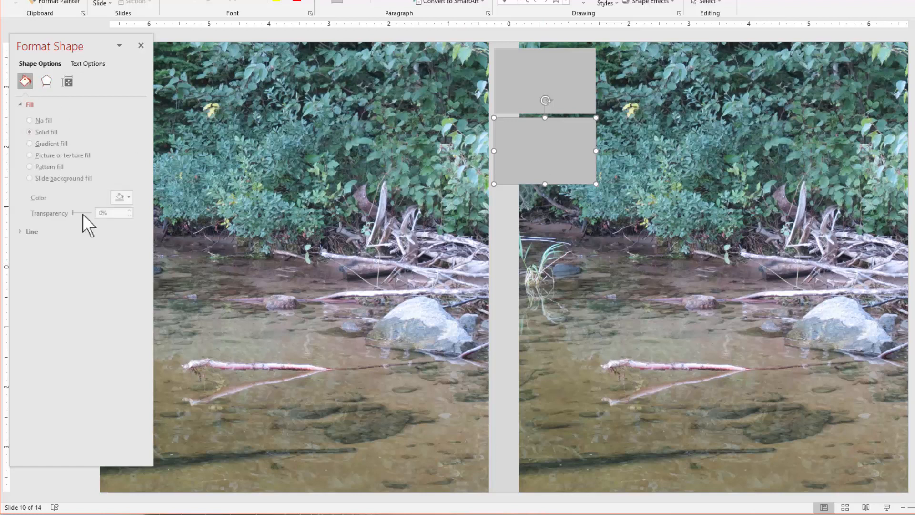
pyautogui.click(123, 197)
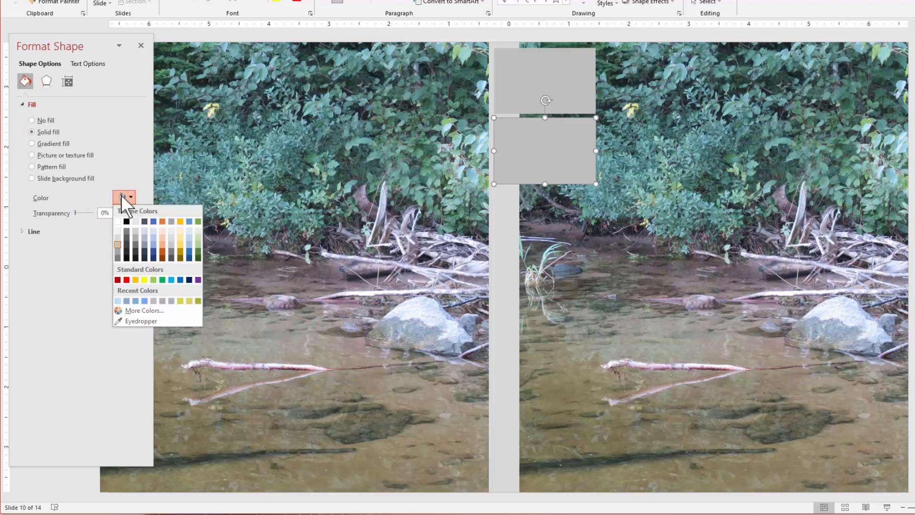
pyautogui.click(135, 320)
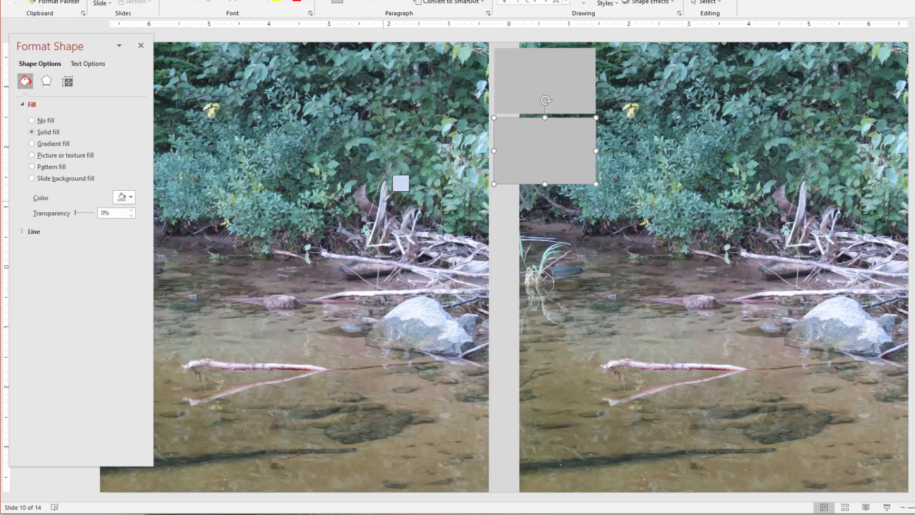
pyautogui.click(386, 198)
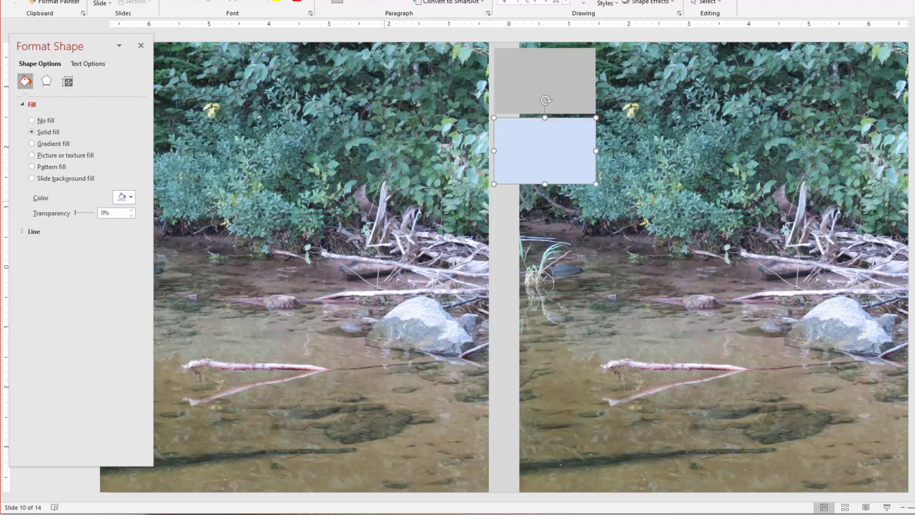
pyautogui.moveTo(540, 172)
pyautogui.mouseDown()
pyautogui.moveTo(542, 148)
pyautogui.moveTo(535, 165)
pyautogui.mouseUp()
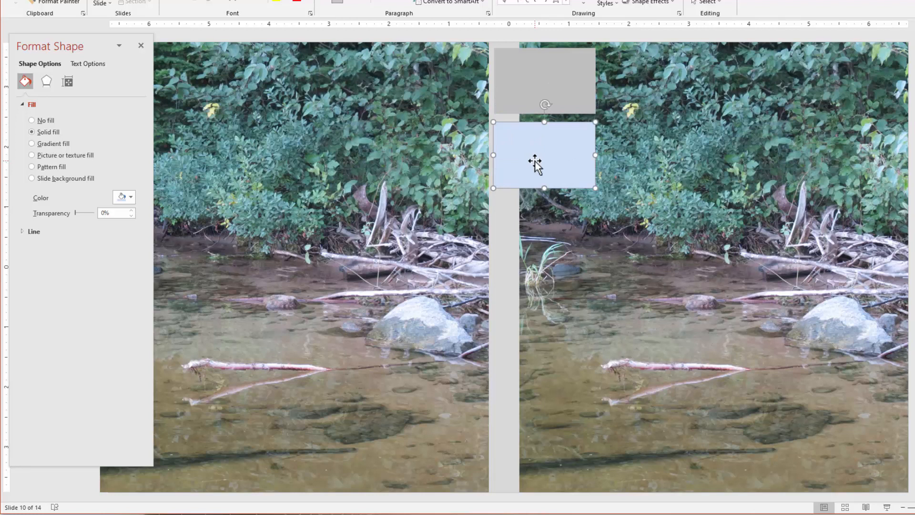
# Step: Set the left-hand stream photo's color temperature to 8,700
pyautogui.click(296, 187)
pyautogui.click(89, 65)
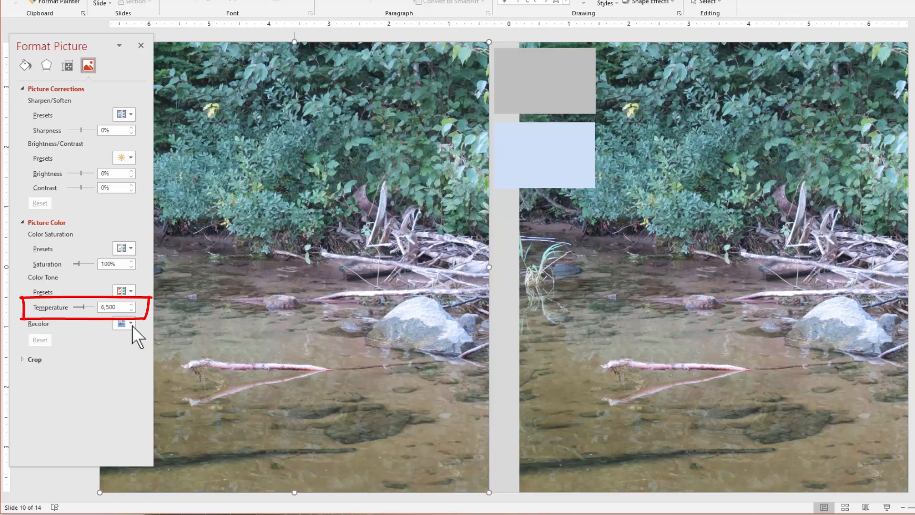
pyautogui.moveTo(83, 307); pyautogui.dragTo(128, 313)
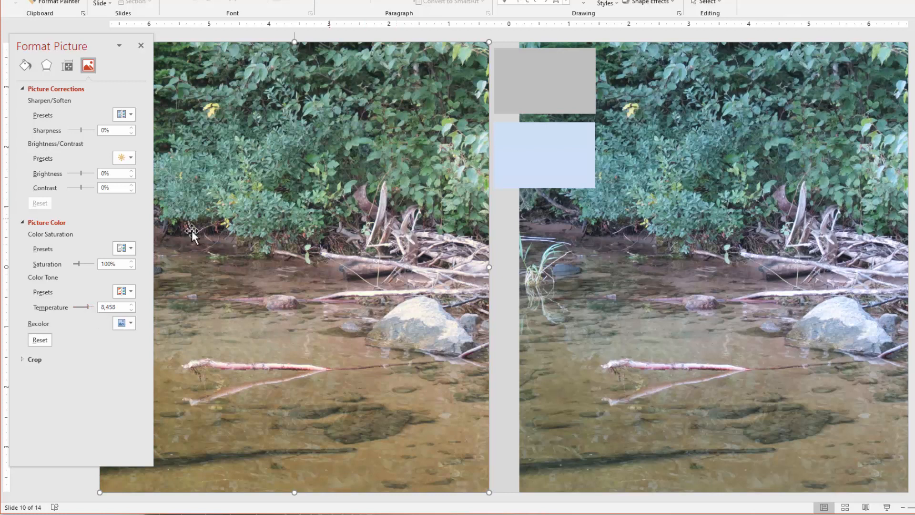
pyautogui.click(88, 307)
pyautogui.doubleClick(125, 308)
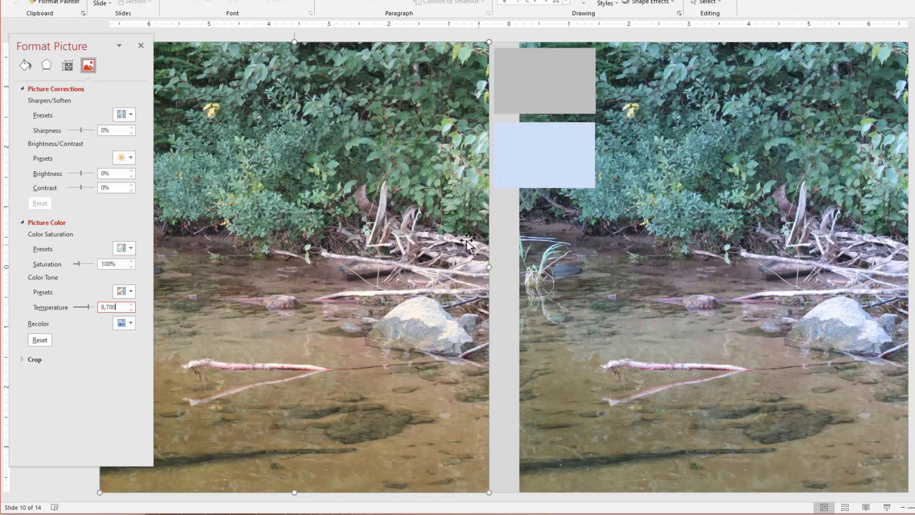
# Step: Refill the lower rectangle with a driftwood color sampled from the warmed left-hand photo
pyautogui.click(524, 168)
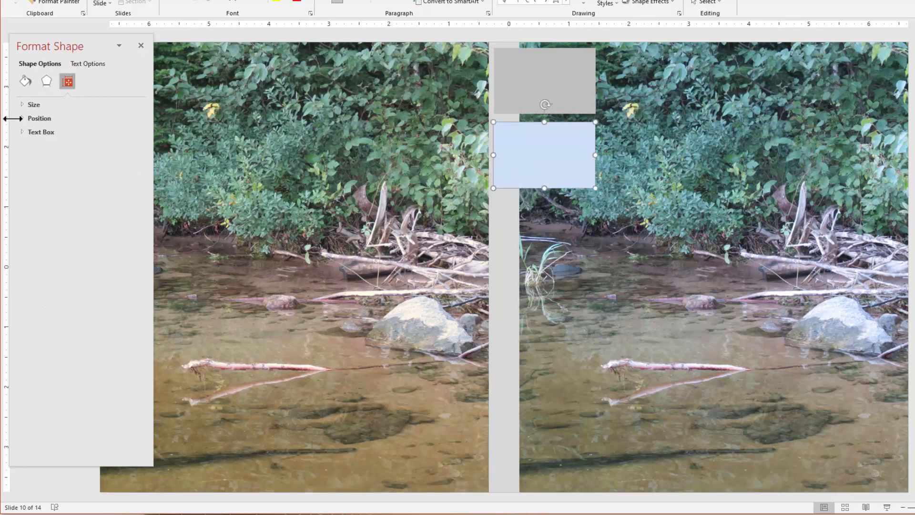
pyautogui.click(26, 82)
pyautogui.click(124, 197)
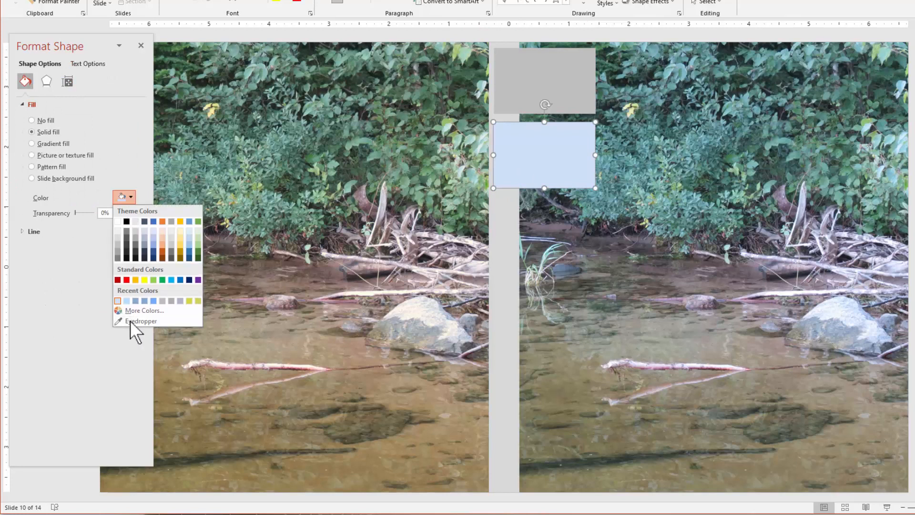
pyautogui.click(139, 334)
pyautogui.click(391, 189)
pyautogui.moveTo(558, 170); pyautogui.dragTo(555, 171)
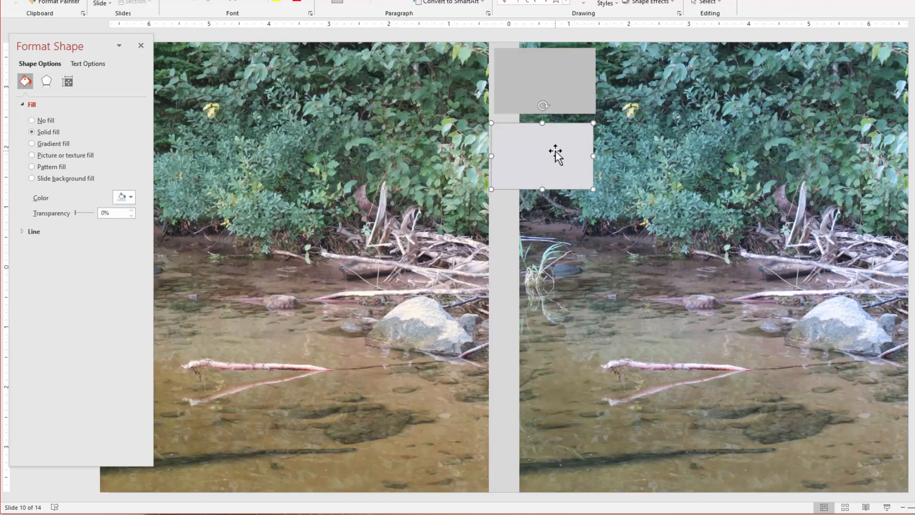
# Step: Try extreme color saturation on the left-hand stream photo, then set the saturation to 115%
pyautogui.click(363, 142)
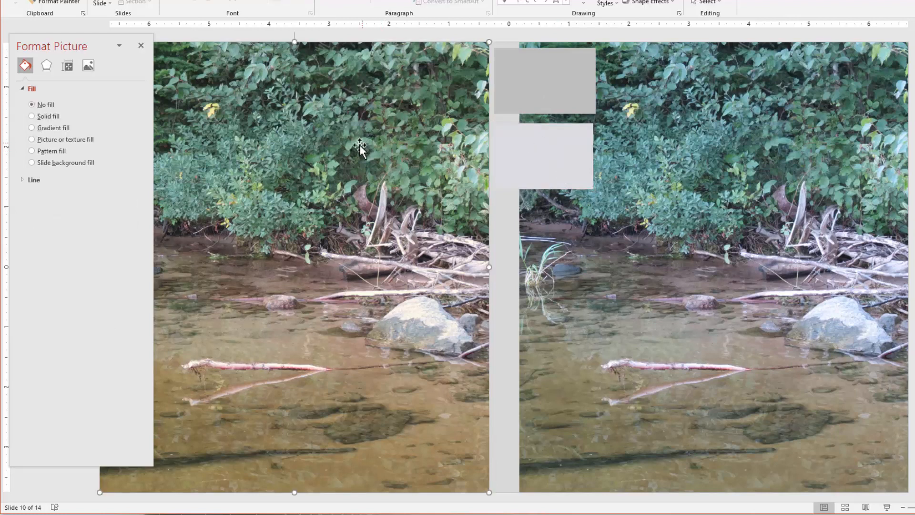
pyautogui.click(88, 67)
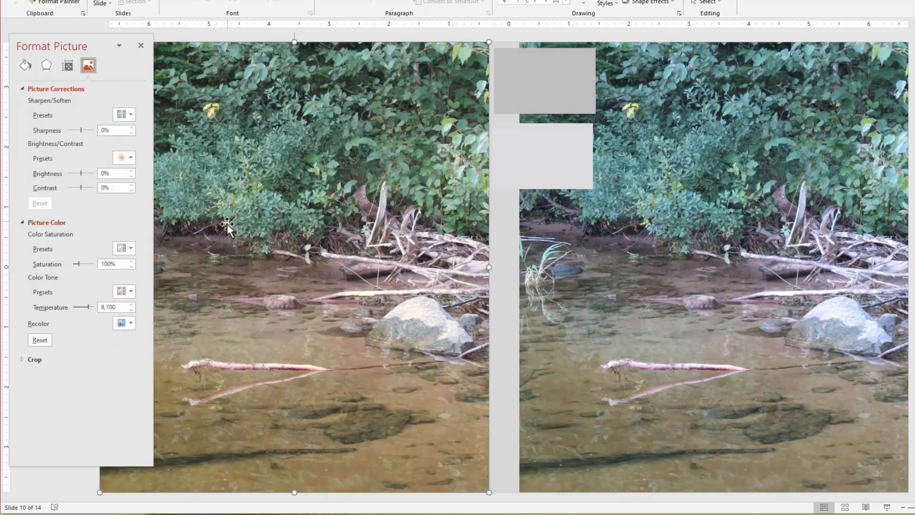
pyautogui.moveTo(78, 264); pyautogui.dragTo(150, 269)
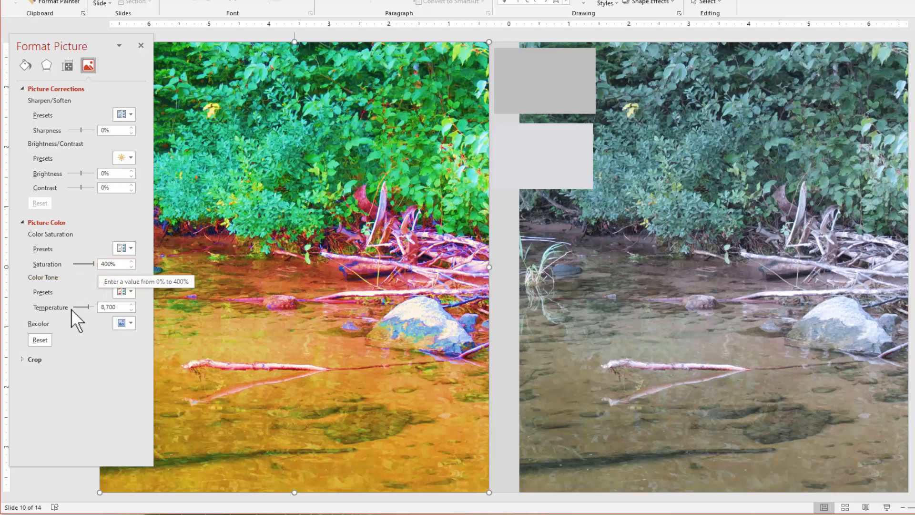
pyautogui.moveTo(90, 263); pyautogui.dragTo(78, 263)
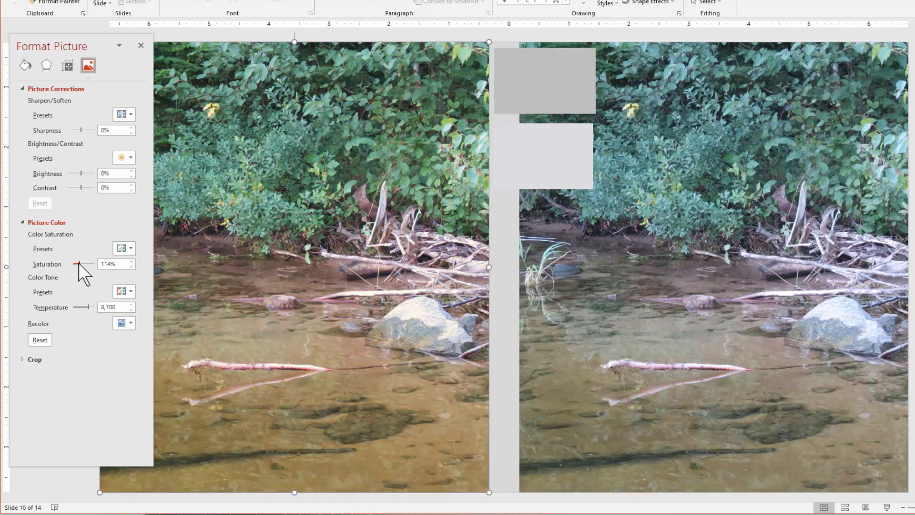
pyautogui.moveTo(79, 263); pyautogui.dragTo(99, 264)
pyautogui.write('15')
pyautogui.press('Return')
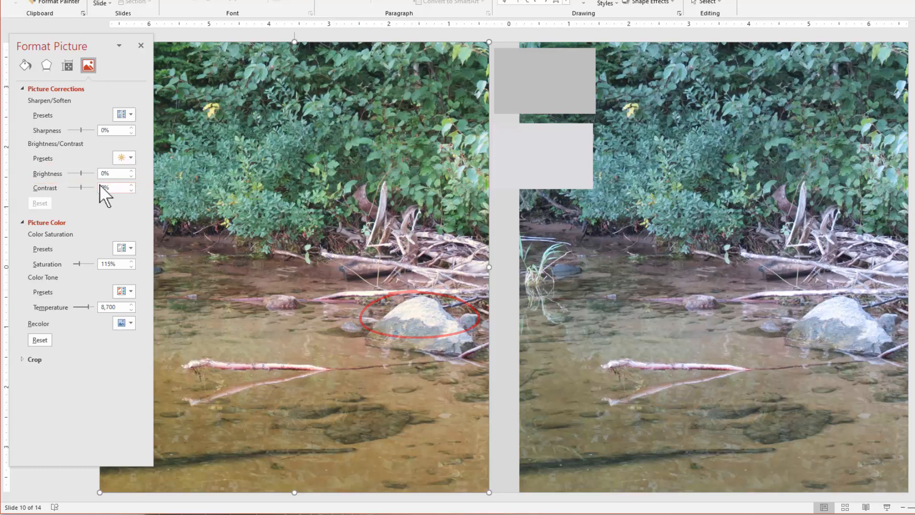
# Step: Try 15% brightness on the left-hand stream photo, reset it, then set brightness to -3% and raise the contrast slightly
pyautogui.moveTo(82, 172); pyautogui.dragTo(84, 173)
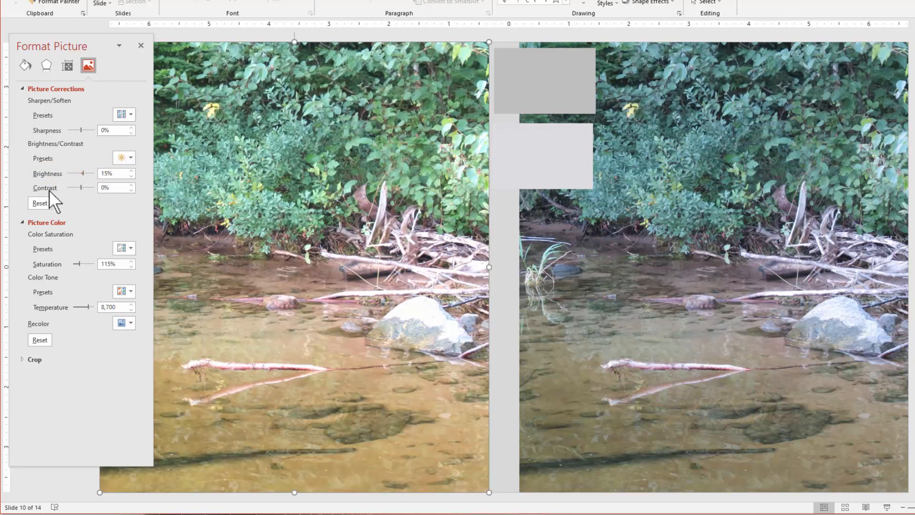
pyautogui.click(48, 205)
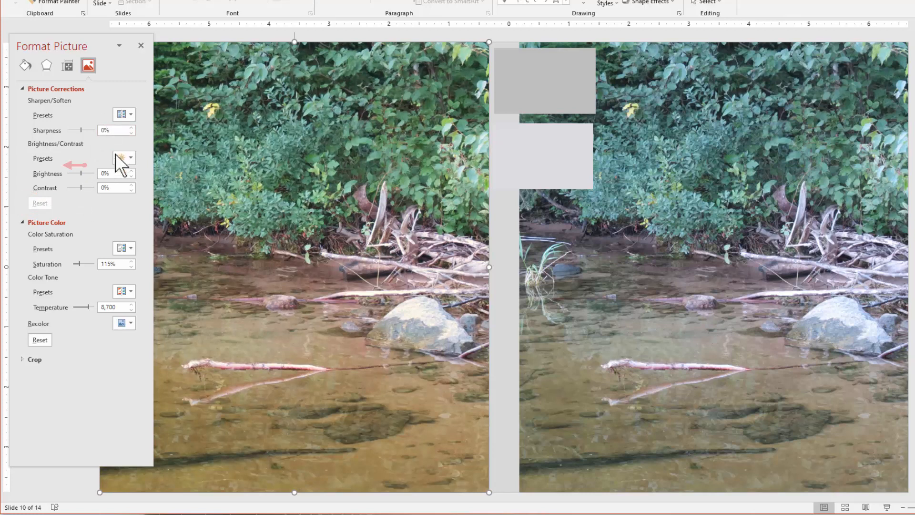
pyautogui.click(132, 176)
pyautogui.click(131, 176)
pyautogui.click(132, 176)
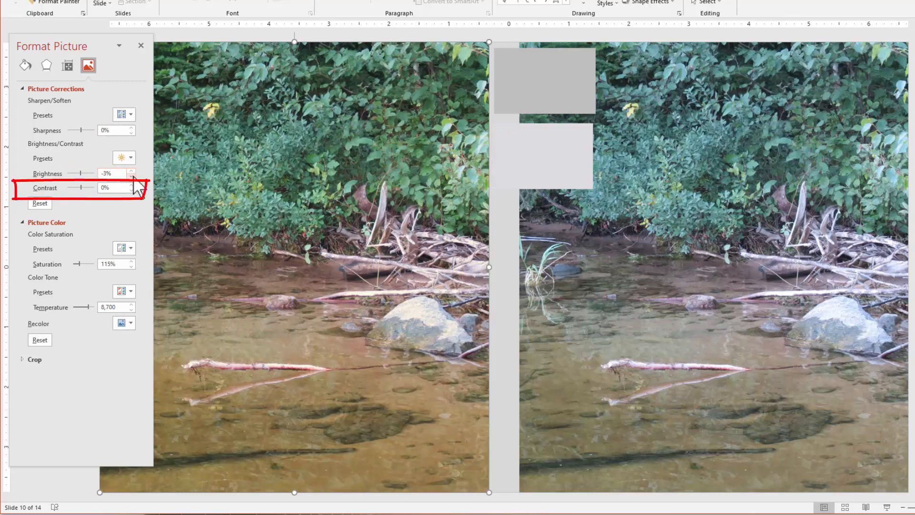
pyautogui.moveTo(80, 187); pyautogui.dragTo(82, 187)
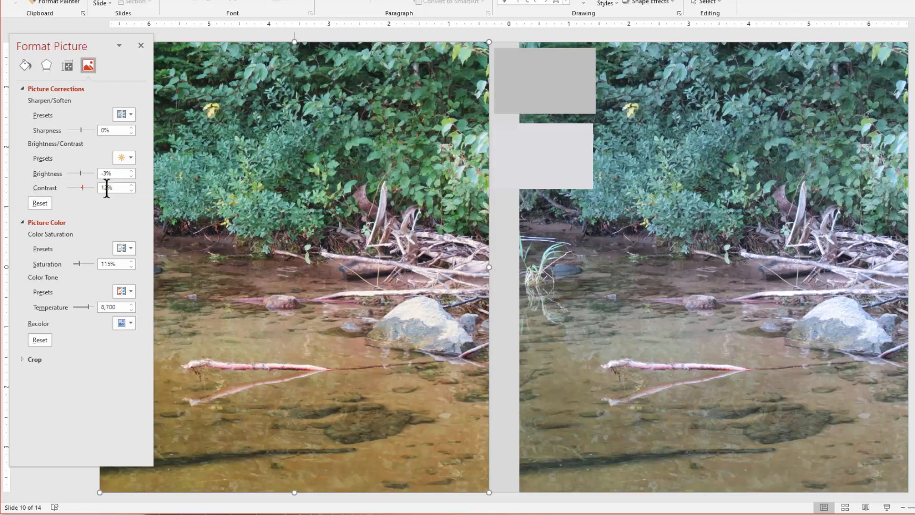
pyautogui.click(132, 185)
# Step: Resample the driftwood color from the contrast-adjusted left-hand photo as the lower rectangle's fill
pyautogui.click(550, 148)
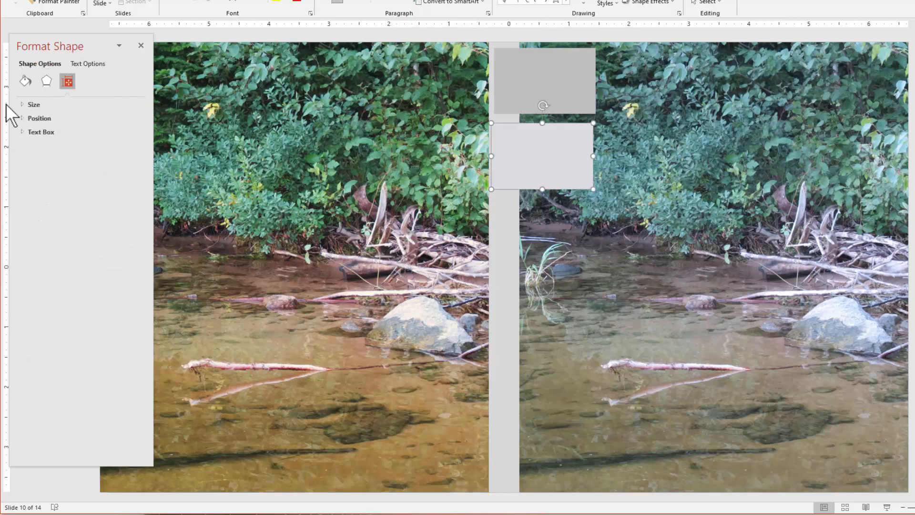
pyautogui.click(26, 81)
pyautogui.click(32, 105)
pyautogui.click(130, 197)
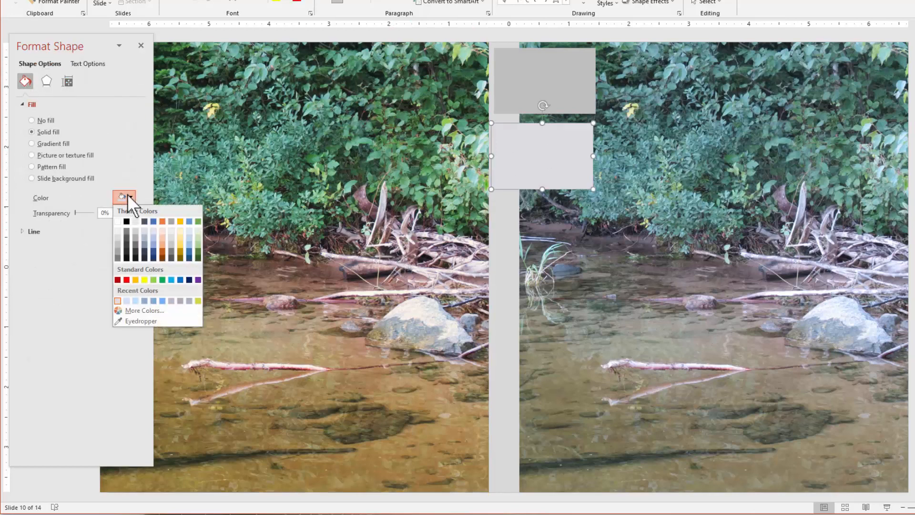
pyautogui.click(142, 321)
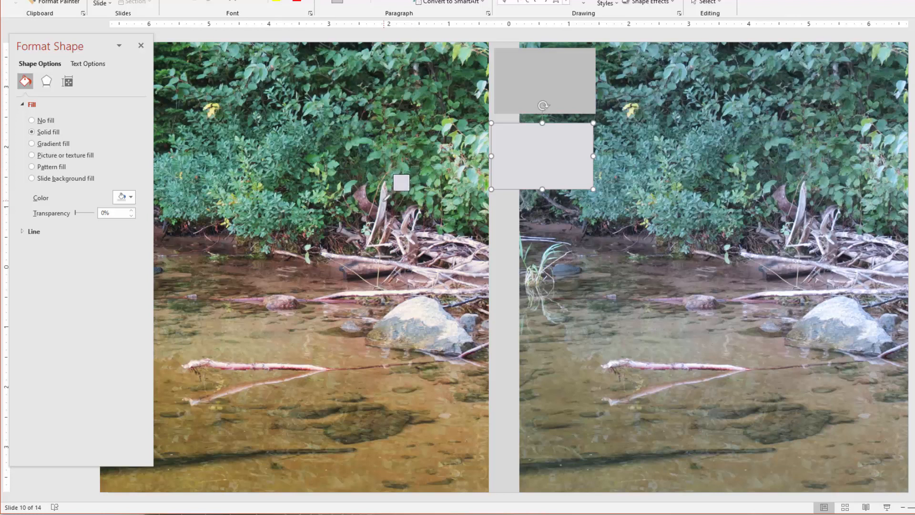
pyautogui.click(384, 201)
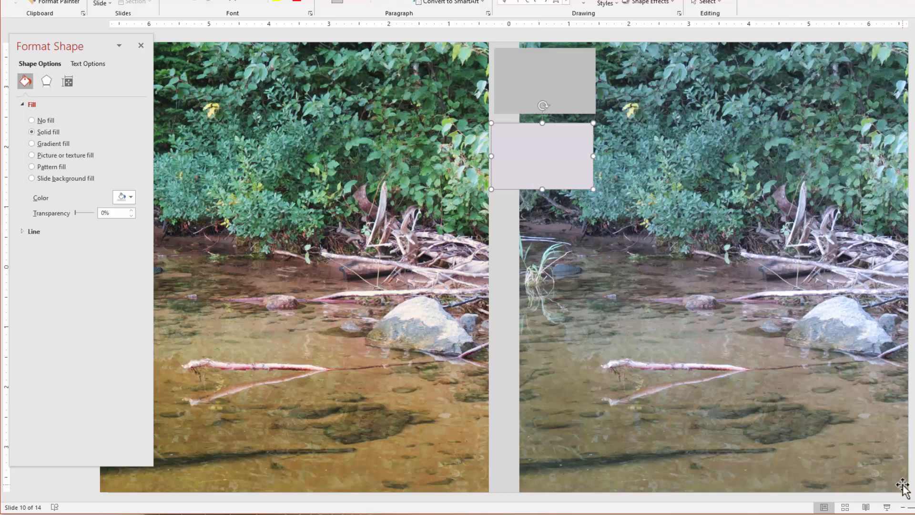
# Step: View the stream slide full screen to compare the corrected and original photos, then leave the slide show
pyautogui.click(887, 507)
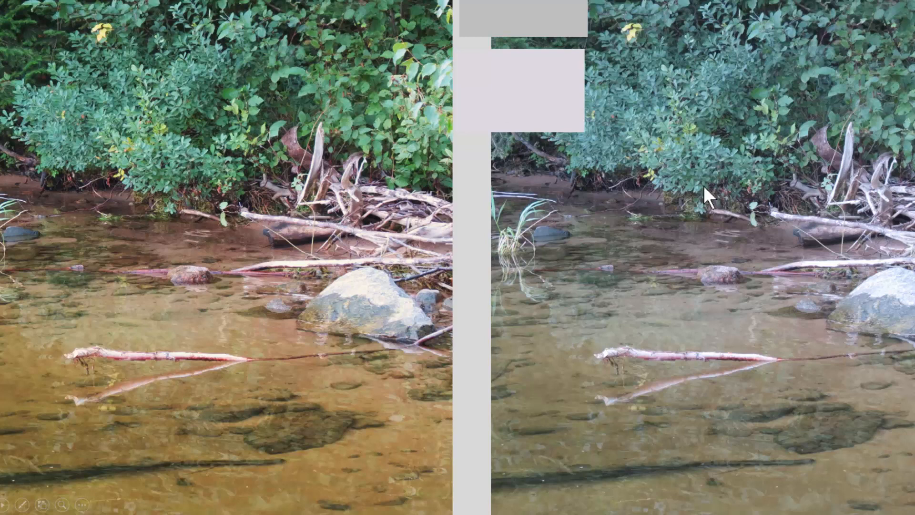
pyautogui.press('Escape')
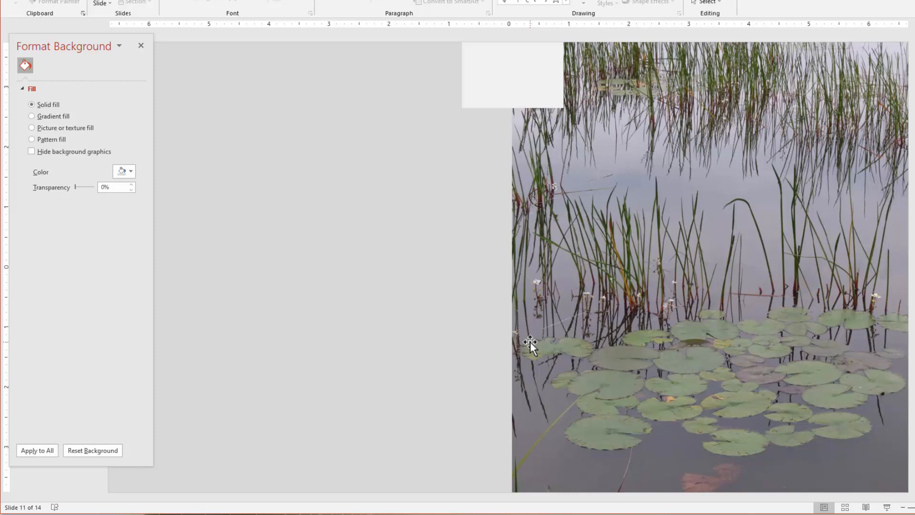
# Step: Duplicate the lily pad photo into the empty left half of slide 11 and place a copy of the white rectangle below the original
pyautogui.moveTo(664, 314); pyautogui.dragTo(251, 308)
pyautogui.click(546, 97)
pyautogui.moveTo(546, 97); pyautogui.dragTo(550, 173)
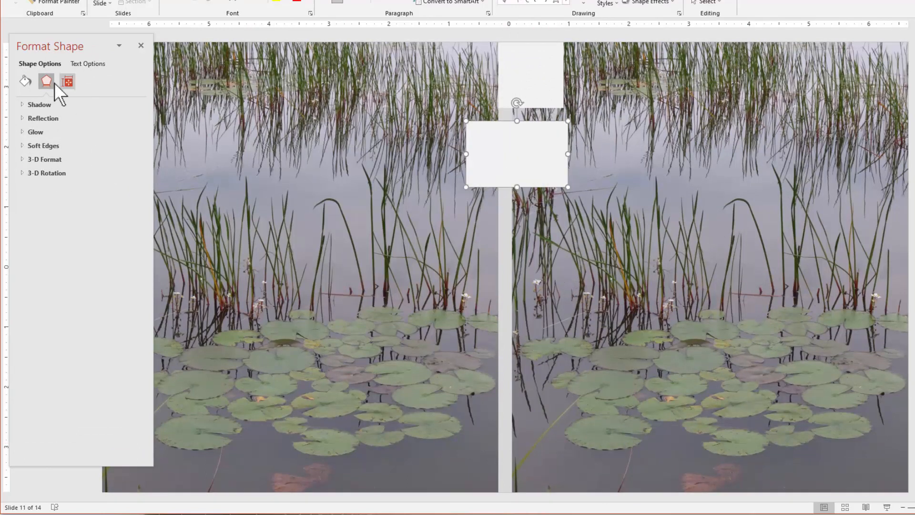
# Step: Fill the copied rectangle with the lily pad green sampled from the right-hand photo and nudge it slightly
pyautogui.click(26, 82)
pyautogui.click(124, 197)
pyautogui.click(121, 318)
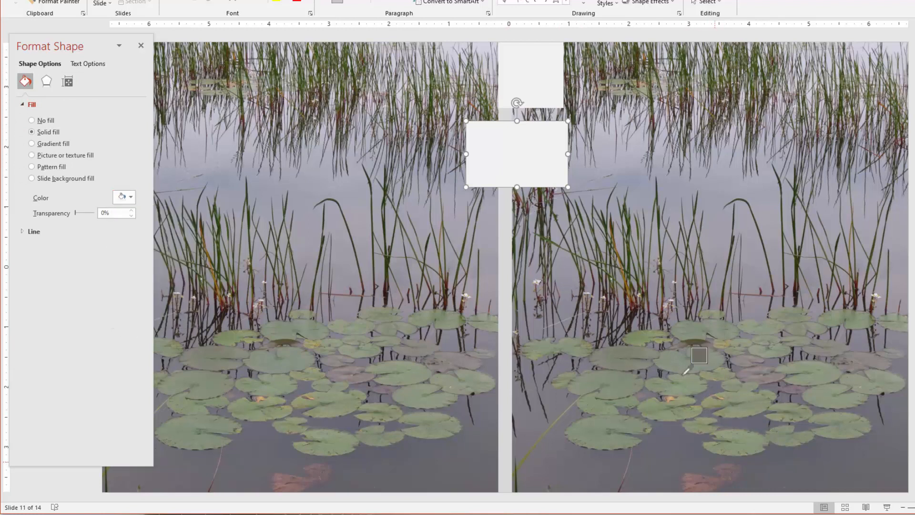
pyautogui.click(696, 376)
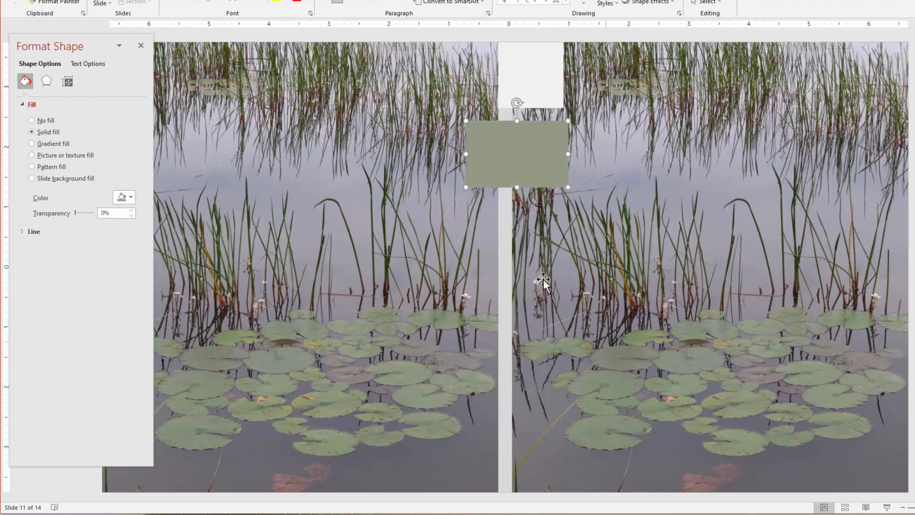
pyautogui.moveTo(519, 181)
pyautogui.mouseDown()
pyautogui.moveTo(523, 172)
pyautogui.moveTo(523, 181)
pyautogui.mouseUp()
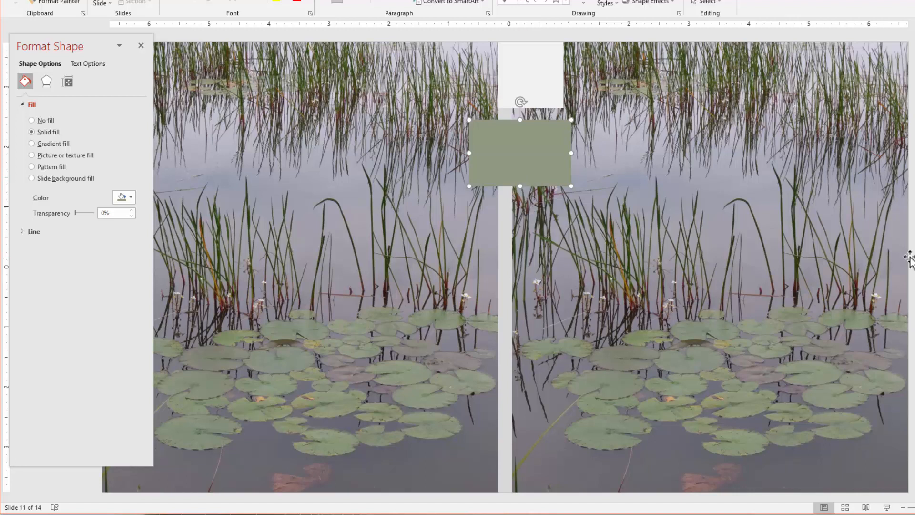
# Step: Place a copy of the green rectangle below it and fill the copy with the white flower color sampled from the right-hand photo
pyautogui.moveTo(548, 162); pyautogui.dragTo(547, 242)
pyautogui.click(123, 197)
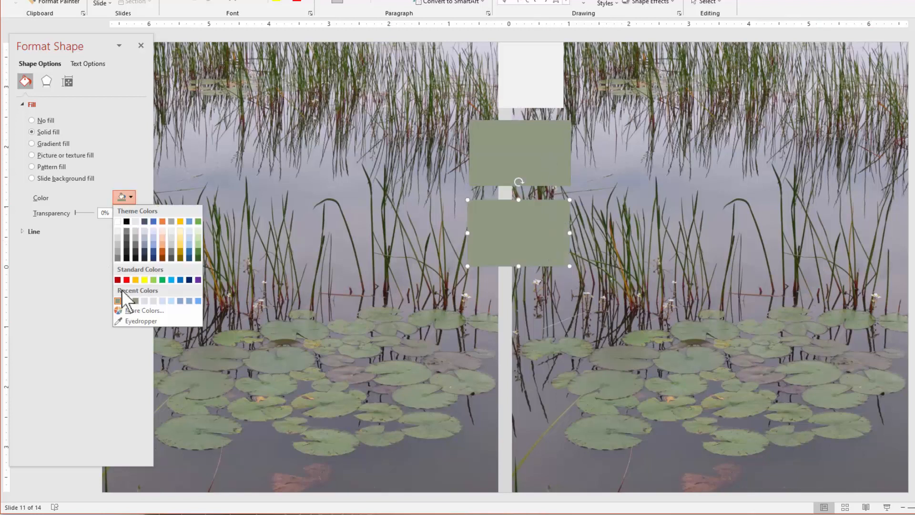
pyautogui.click(138, 319)
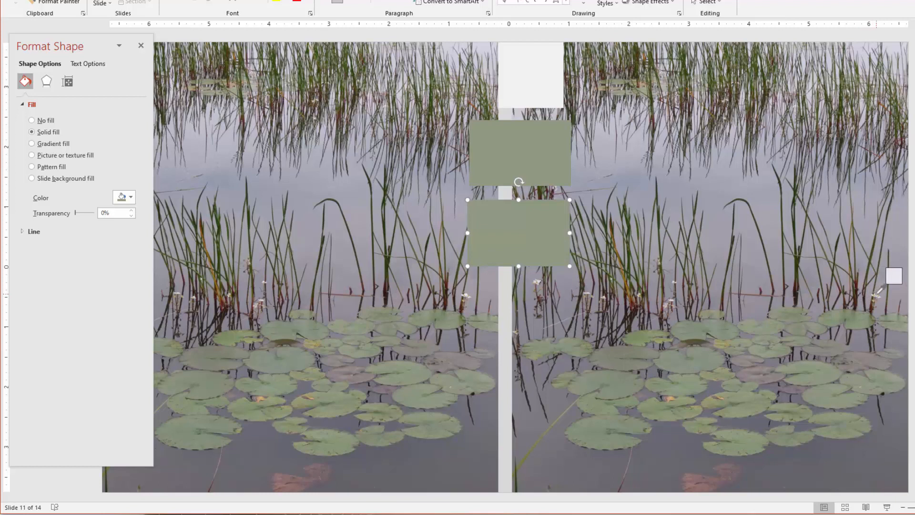
pyautogui.click(877, 293)
pyautogui.moveTo(512, 231); pyautogui.dragTo(520, 229)
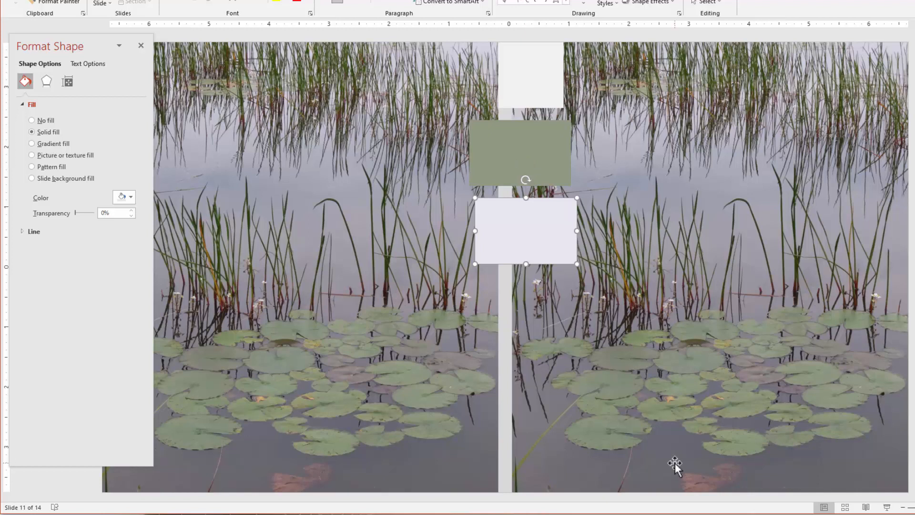
# Step: Set the color temperature of the left-hand lily pad photo to 7,000
pyautogui.click(409, 243)
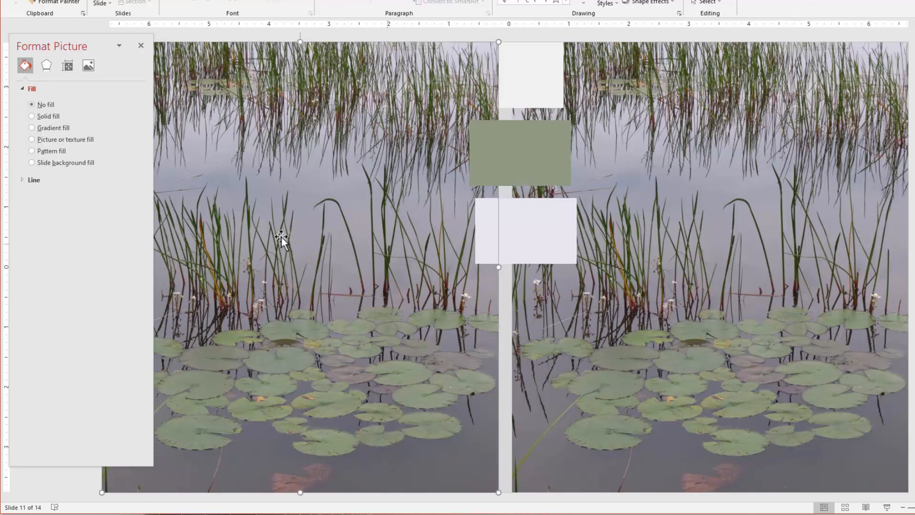
pyautogui.click(91, 67)
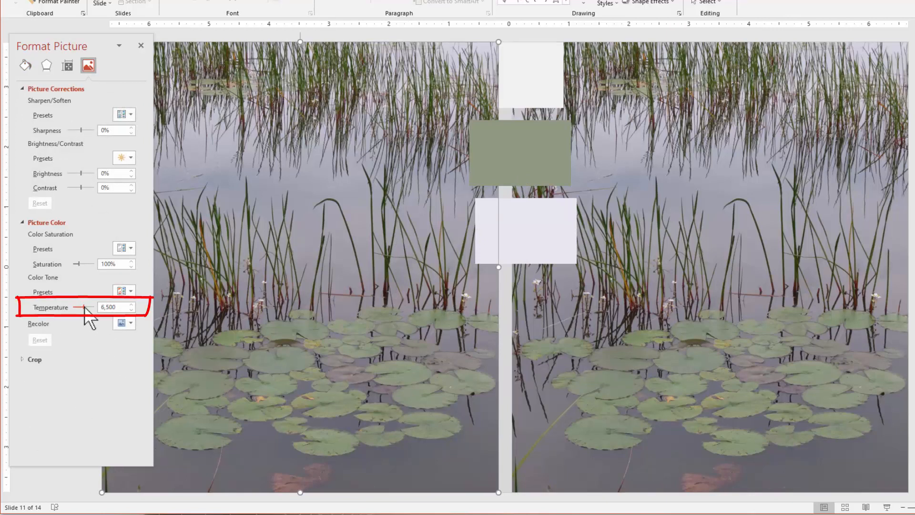
pyautogui.moveTo(91, 308); pyautogui.dragTo(115, 314)
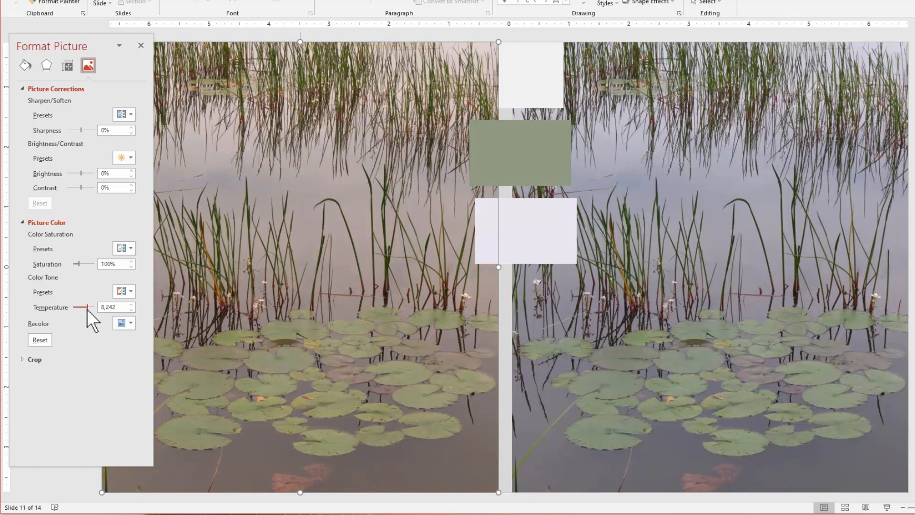
pyautogui.moveTo(122, 309); pyautogui.dragTo(104, 309)
pyautogui.write('000')
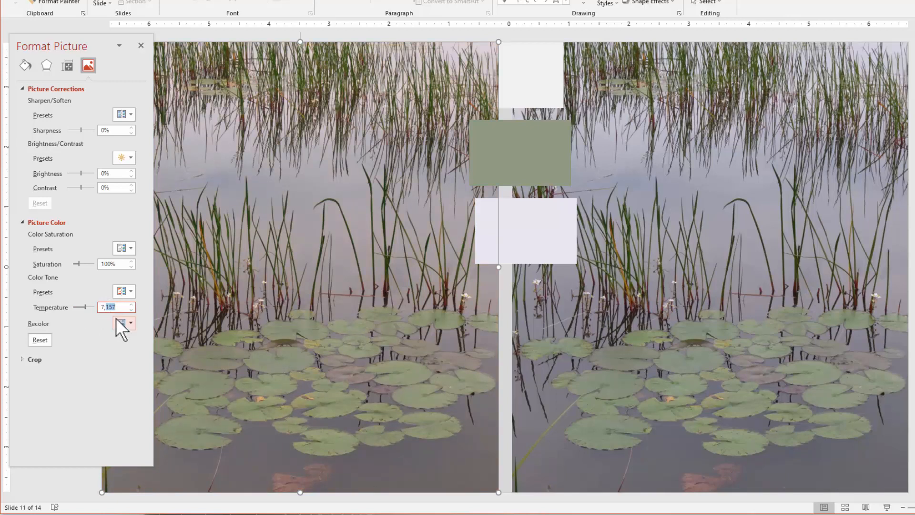
# Step: Resample the green rectangle's fill from a lily pad in the temperature-corrected left-hand photo
pyautogui.click(529, 248)
pyautogui.click(528, 136)
pyautogui.click(25, 82)
pyautogui.click(130, 198)
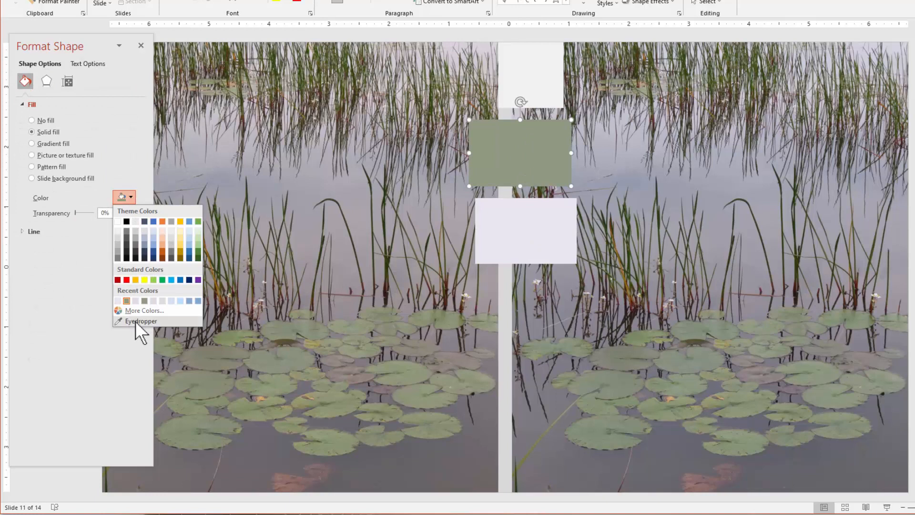
pyautogui.click(136, 323)
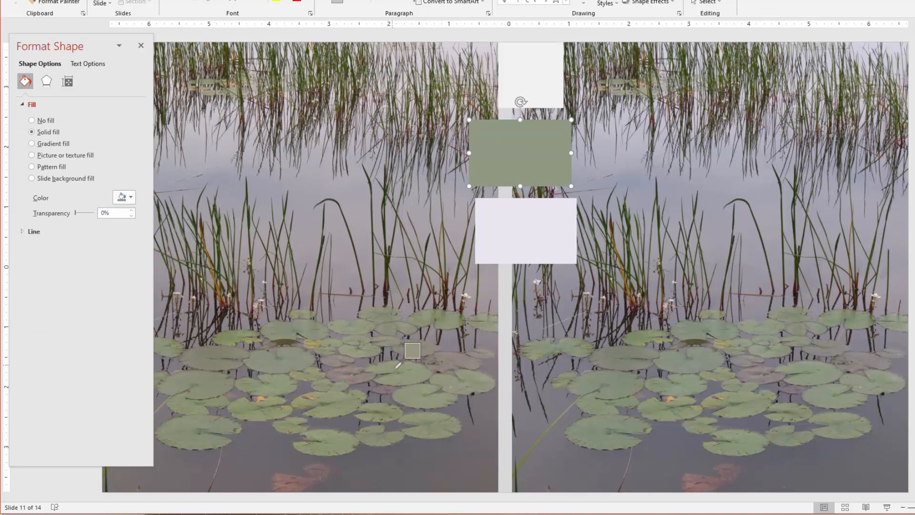
pyautogui.click(399, 369)
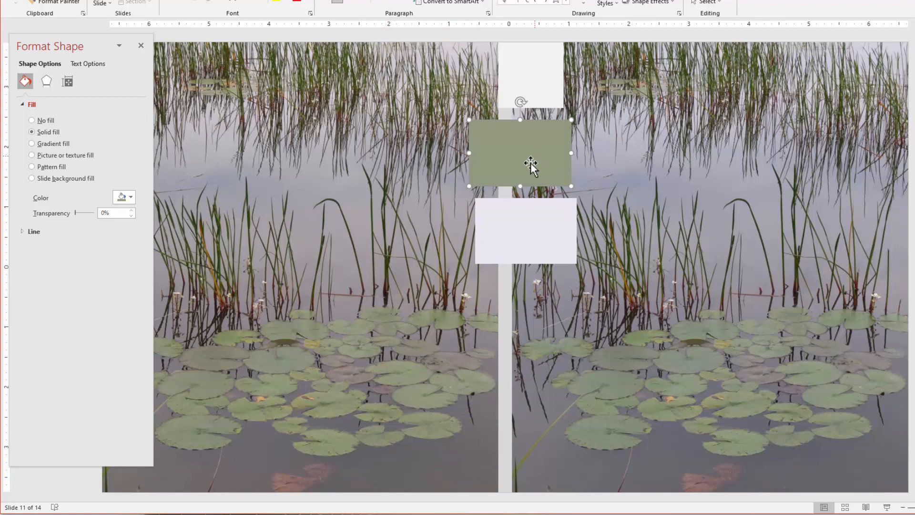
# Step: Raise the left-hand lily pad photo's color saturation to 125%
pyautogui.click(496, 188)
pyautogui.click(88, 66)
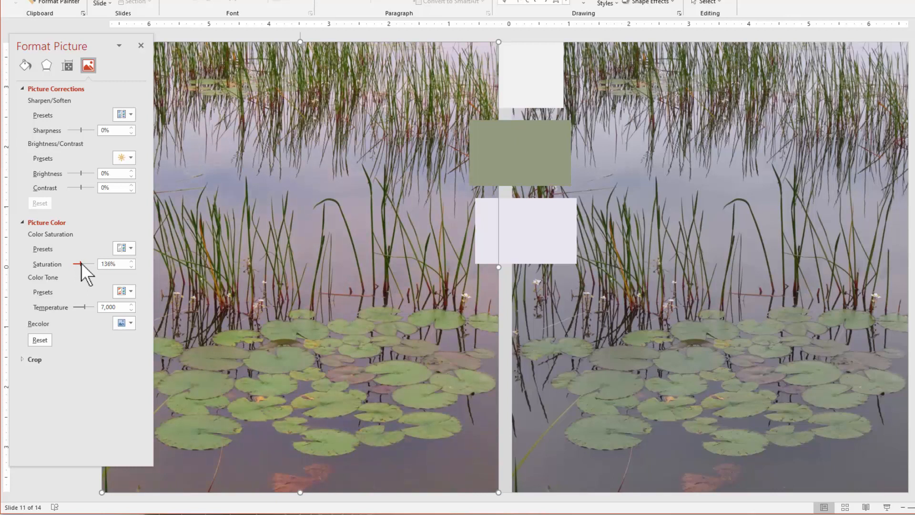
pyautogui.moveTo(79, 263)
pyautogui.mouseDown()
pyautogui.moveTo(89, 263)
pyautogui.moveTo(80, 264)
pyautogui.mouseUp()
# Step: Resample the lily pad green from the more saturated left-hand photo as the upper swatch rectangle's fill
pyautogui.click(536, 141)
pyautogui.click(25, 81)
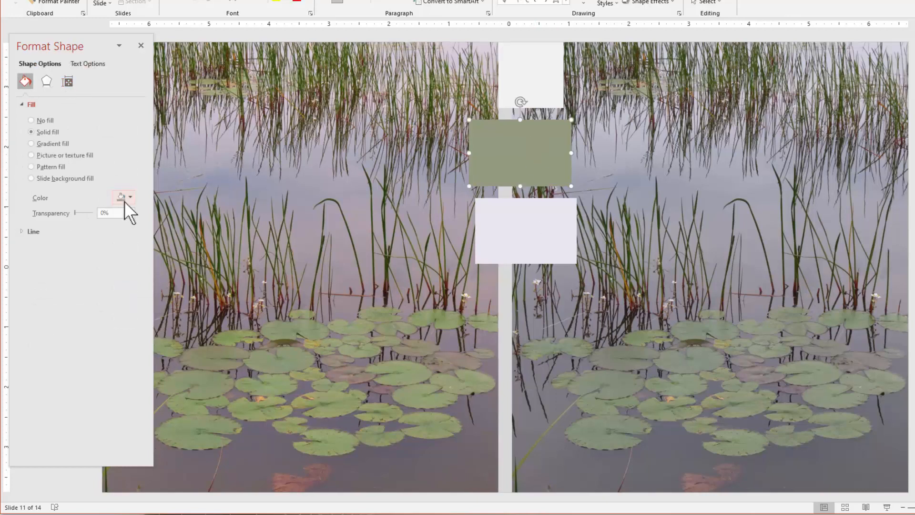
pyautogui.click(125, 197)
pyautogui.click(157, 324)
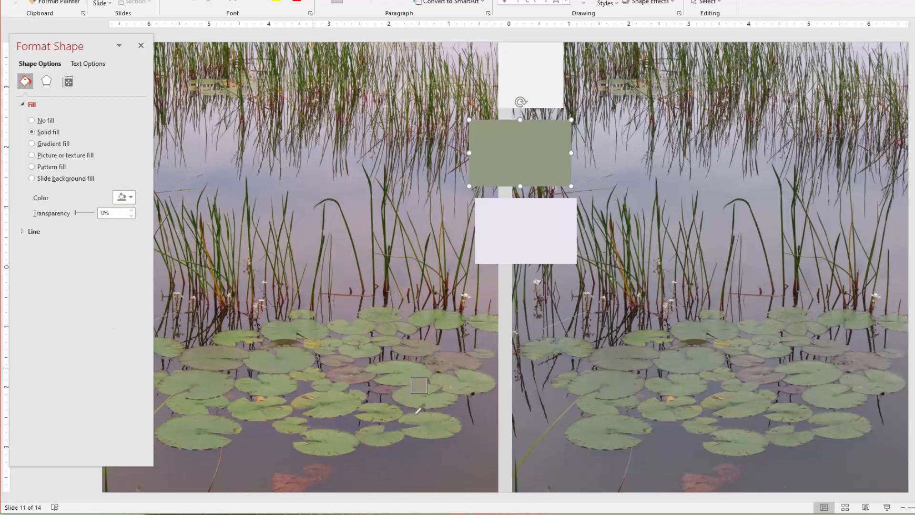
pyautogui.click(401, 365)
# Step: Try 39% brightness on the left-hand lily pad photo, reset it, and set the brightness to 5%
pyautogui.click(317, 248)
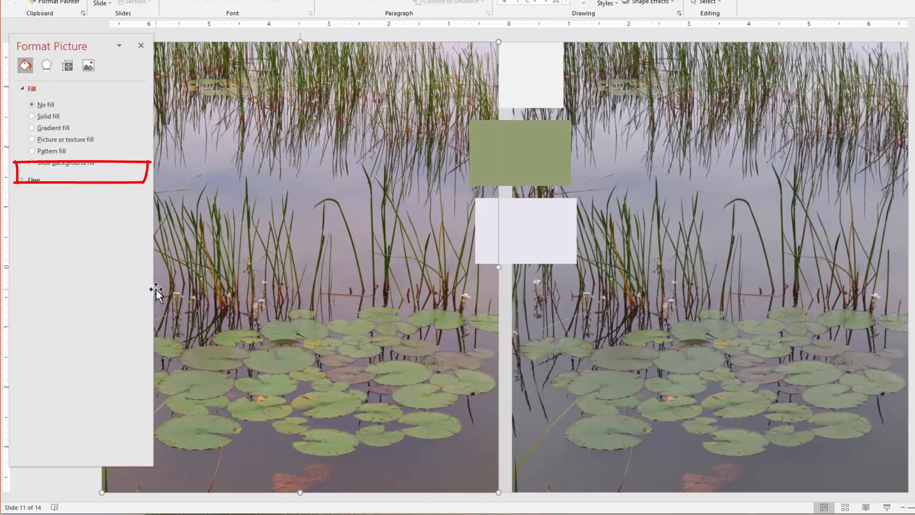
pyautogui.click(89, 66)
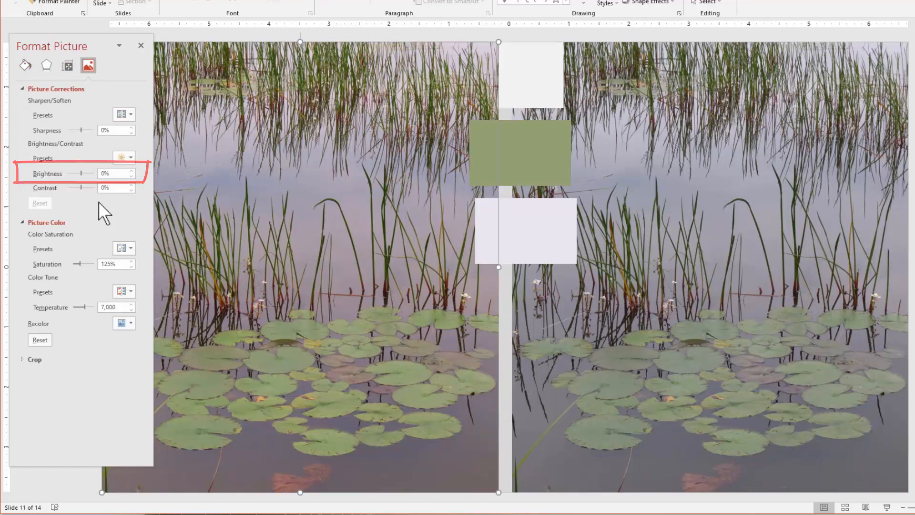
pyautogui.moveTo(79, 171); pyautogui.dragTo(87, 172)
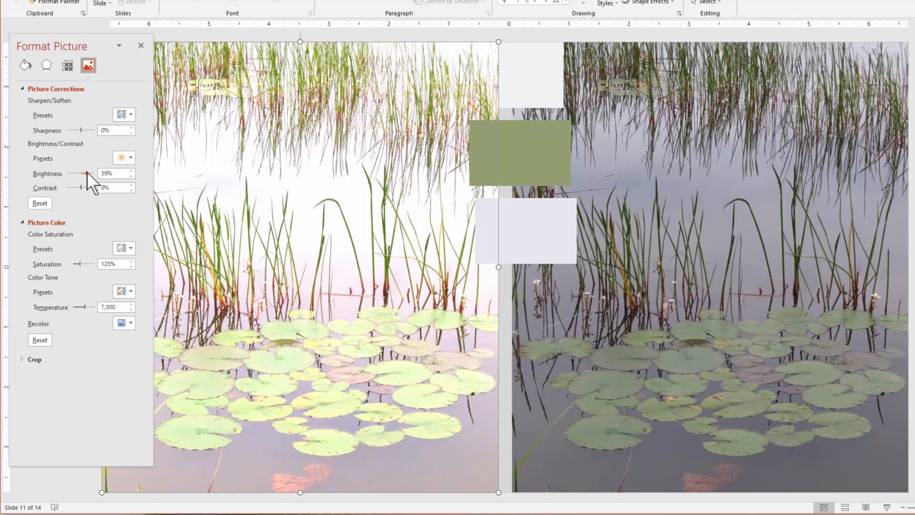
pyautogui.click(40, 203)
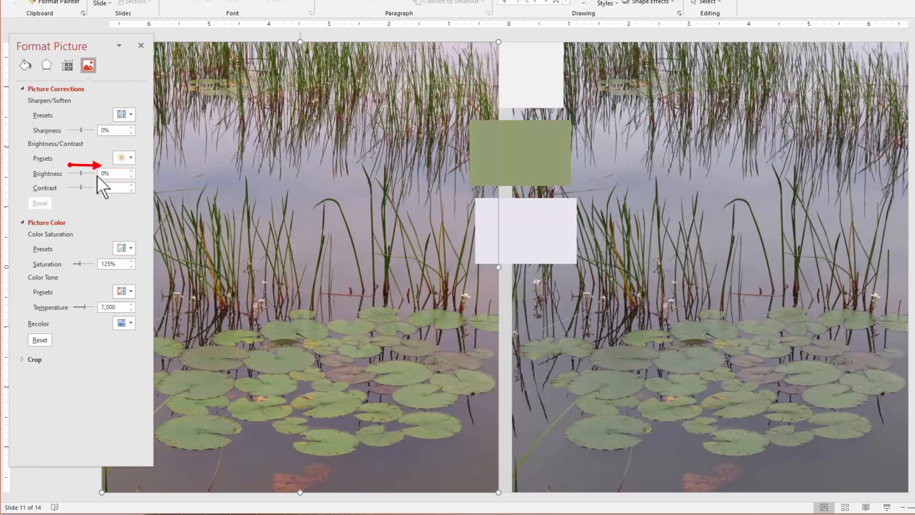
pyautogui.moveTo(82, 173); pyautogui.dragTo(83, 173)
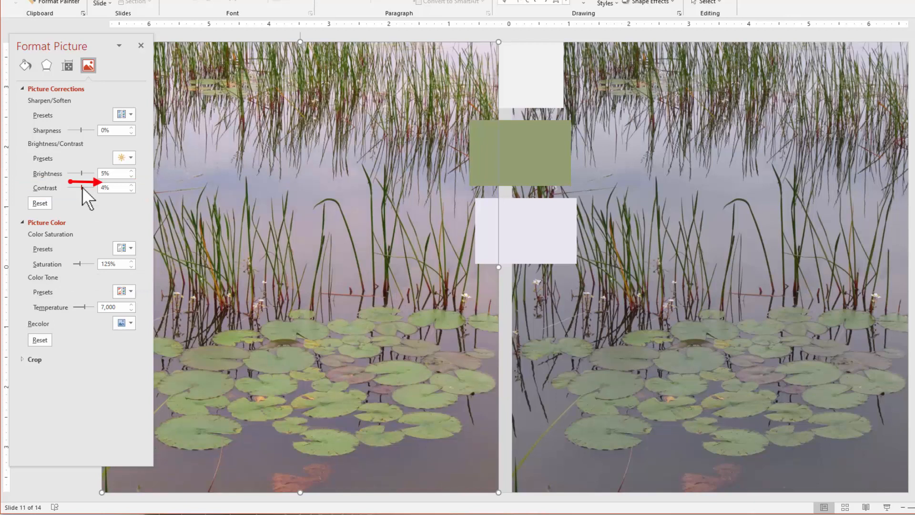
# Step: Set the left-hand lily pad photo's contrast to 15%
pyautogui.moveTo(82, 186); pyautogui.dragTo(84, 187)
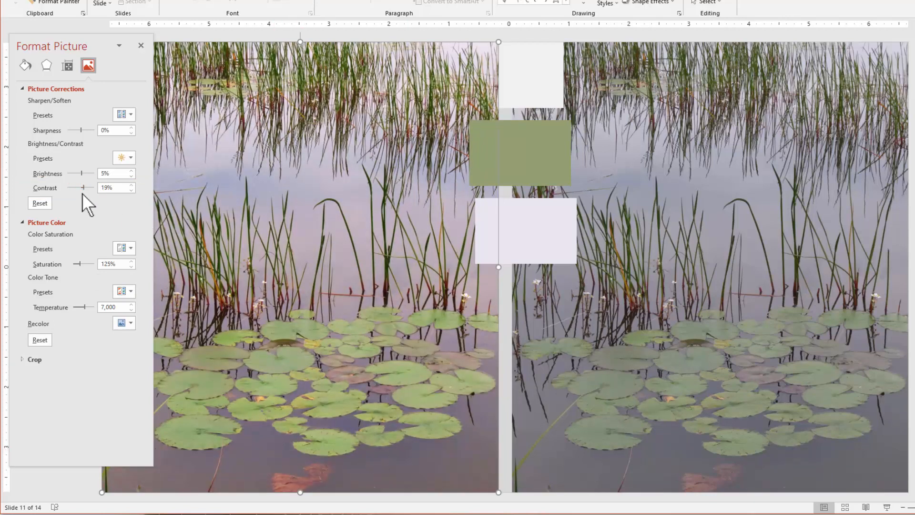
pyautogui.moveTo(84, 187); pyautogui.dragTo(83, 188)
pyautogui.click(132, 185)
pyautogui.click(131, 185)
pyautogui.click(131, 185)
pyautogui.click(131, 185)
pyautogui.click(132, 185)
# Step: Resample the lower rectangle's fill from the white flower in the contrast-adjusted left-hand photo and nudge the rectangle up slightly
pyautogui.click(556, 241)
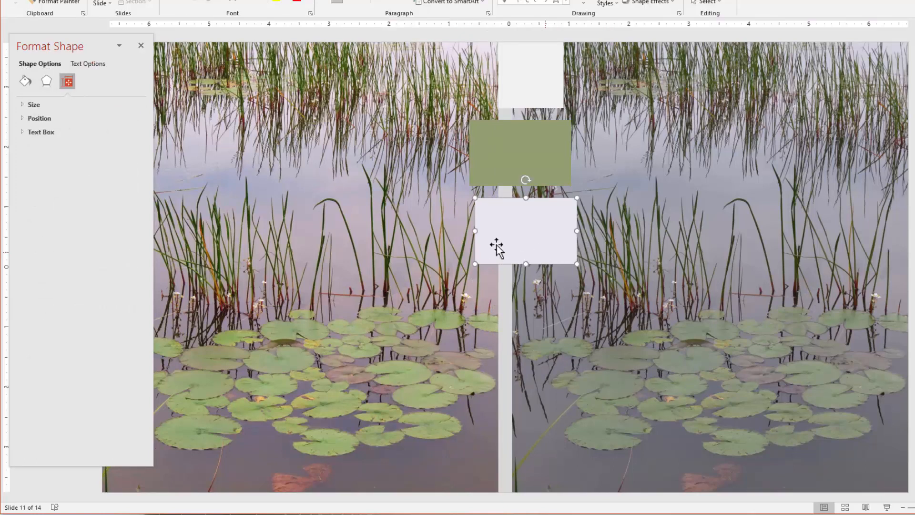
pyautogui.click(25, 81)
pyautogui.click(129, 197)
pyautogui.click(138, 324)
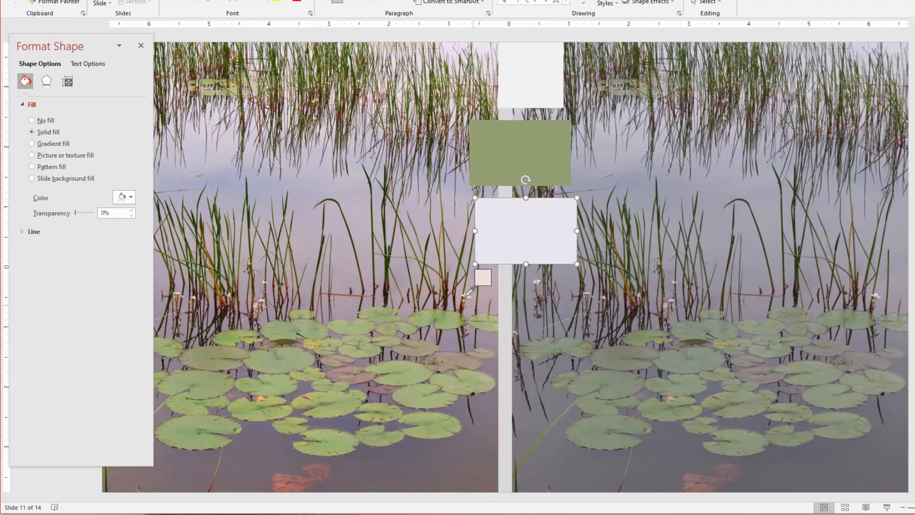
pyautogui.click(467, 293)
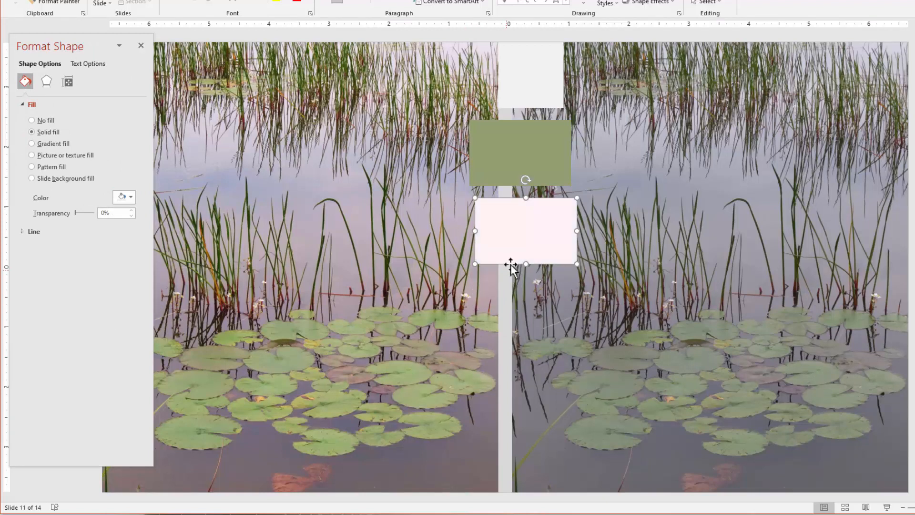
pyautogui.moveTo(519, 245); pyautogui.dragTo(519, 240)
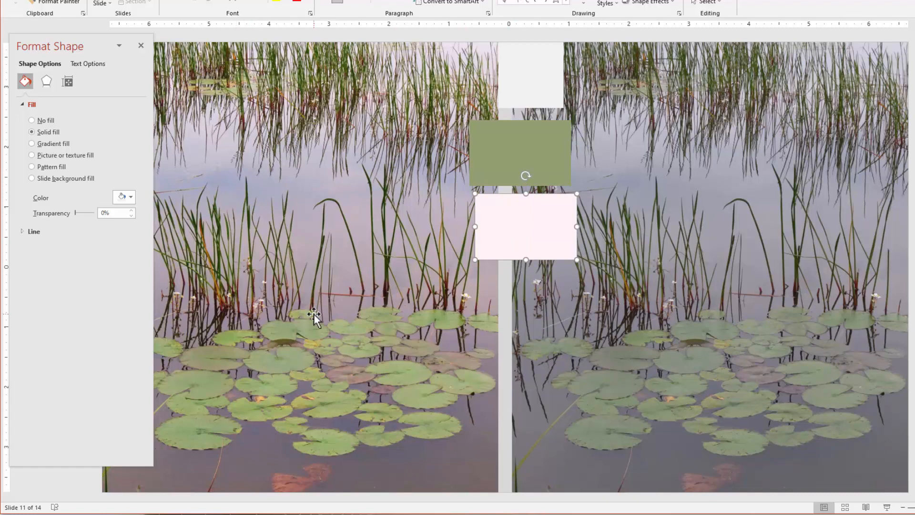
# Step: Review the left-hand photo's correction settings and view the lily pad slide full screen to compare both photos
pyautogui.click(337, 317)
pyautogui.click(88, 66)
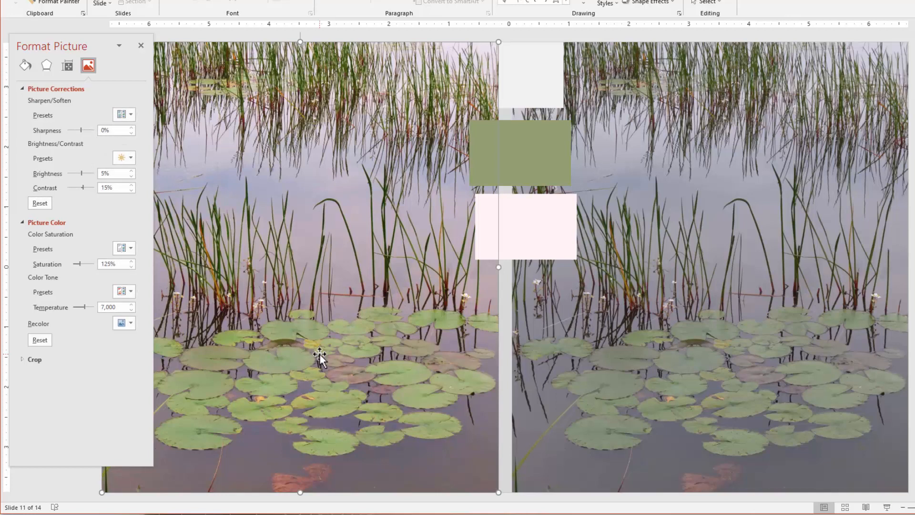
pyautogui.click(887, 507)
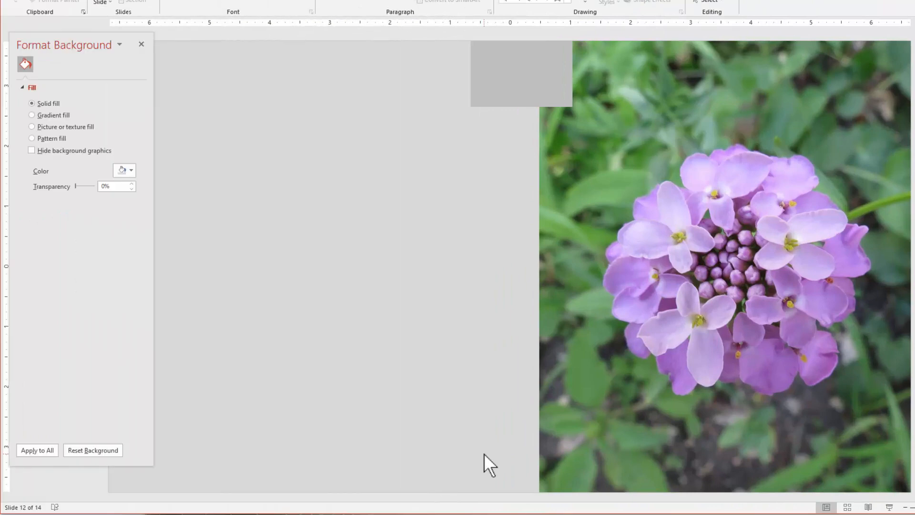
# Step: Duplicate the purple flower photo into the empty left half of slide 12 and place a copy of the gray rectangle below the original
pyautogui.moveTo(610, 466); pyautogui.dragTo(199, 437)
pyautogui.click(537, 90)
pyautogui.moveTo(536, 90); pyautogui.dragTo(528, 188)
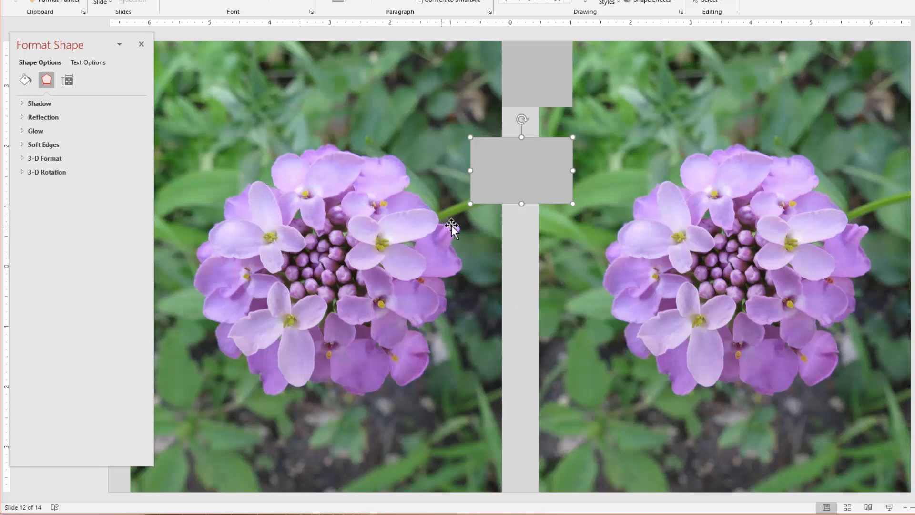
# Step: Fill the copied gray rectangle with the yellow sampled from a blossom's center in the left-hand photo and move it up slightly
pyautogui.click(25, 80)
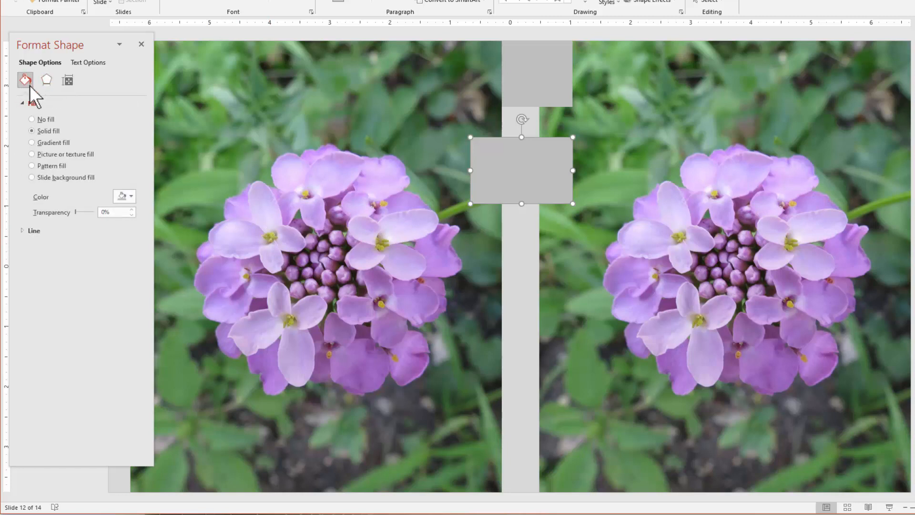
pyautogui.click(129, 197)
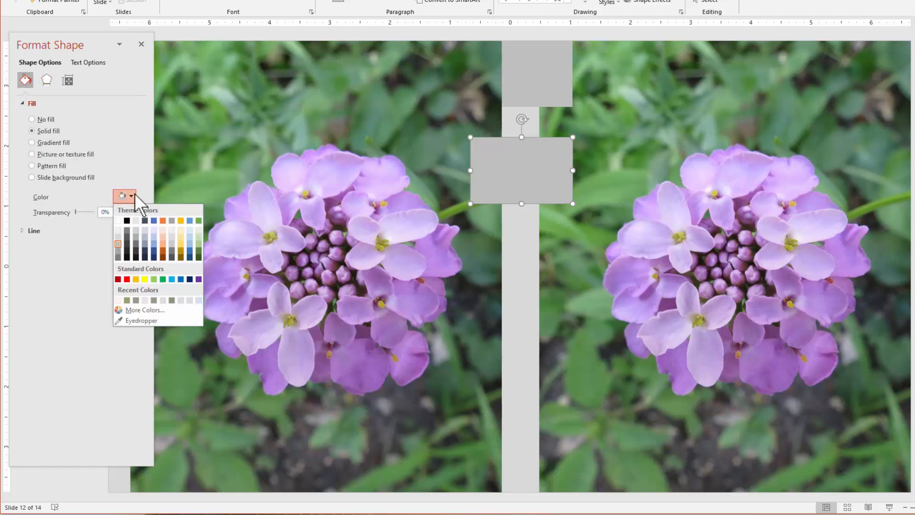
pyautogui.click(142, 320)
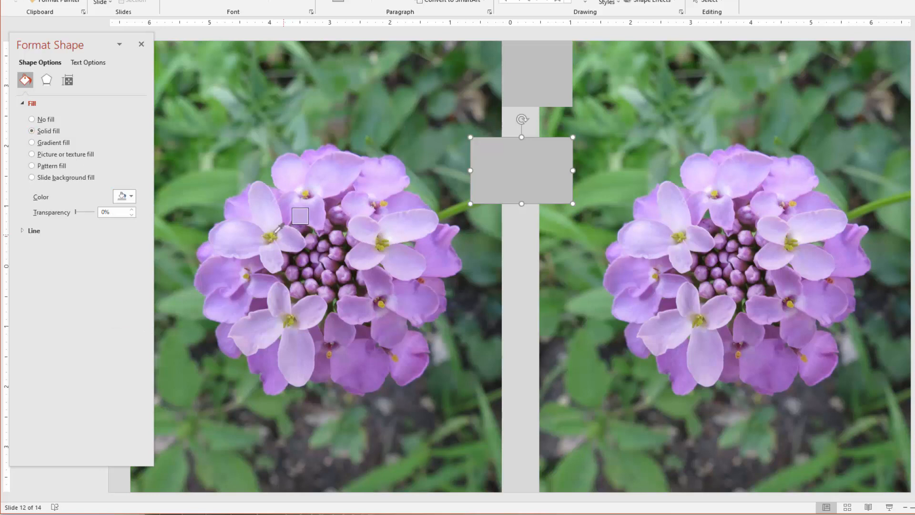
pyautogui.click(270, 236)
pyautogui.moveTo(547, 177); pyautogui.dragTo(551, 158)
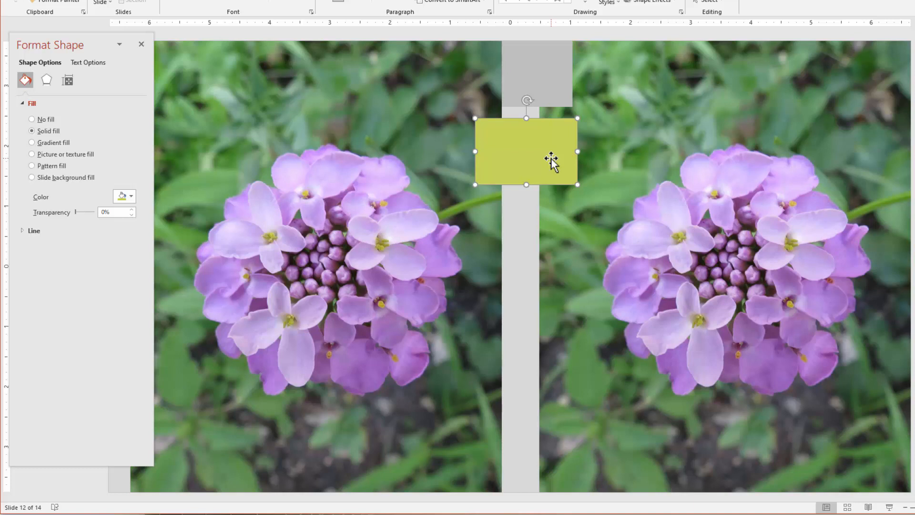
# Step: Set the color temperature of the left-hand flower photo to 7,589
pyautogui.click(369, 234)
pyautogui.click(88, 65)
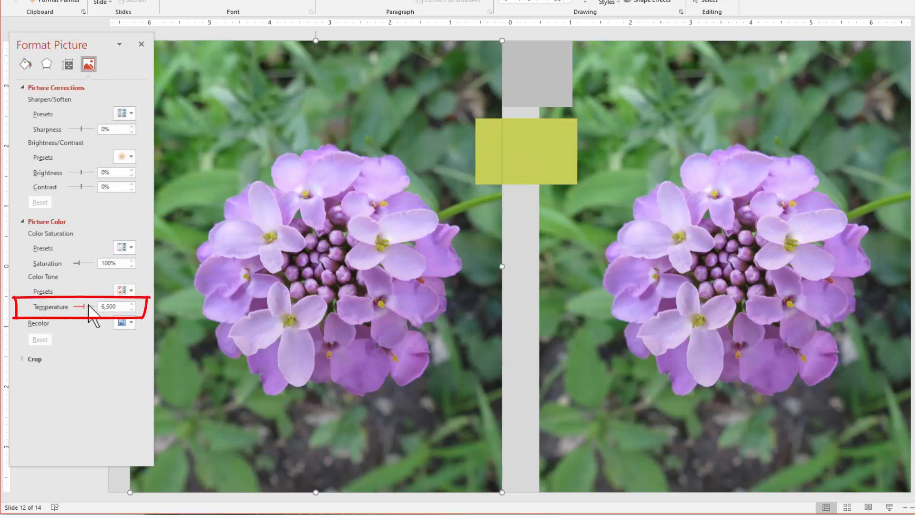
pyautogui.moveTo(84, 305); pyautogui.dragTo(95, 305)
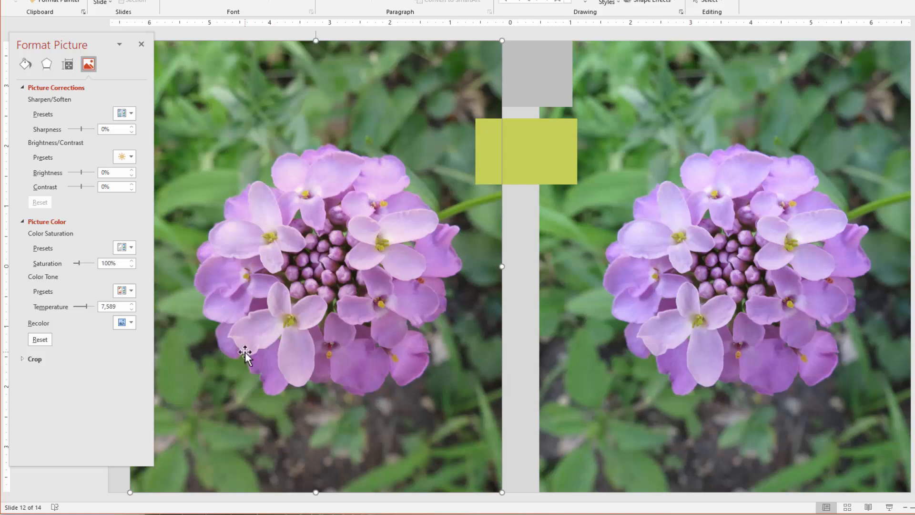
# Step: Set the color temperature of the left-hand flower photo to 7,000
pyautogui.click(106, 305)
pyautogui.doubleClick(108, 306)
pyautogui.write('000')
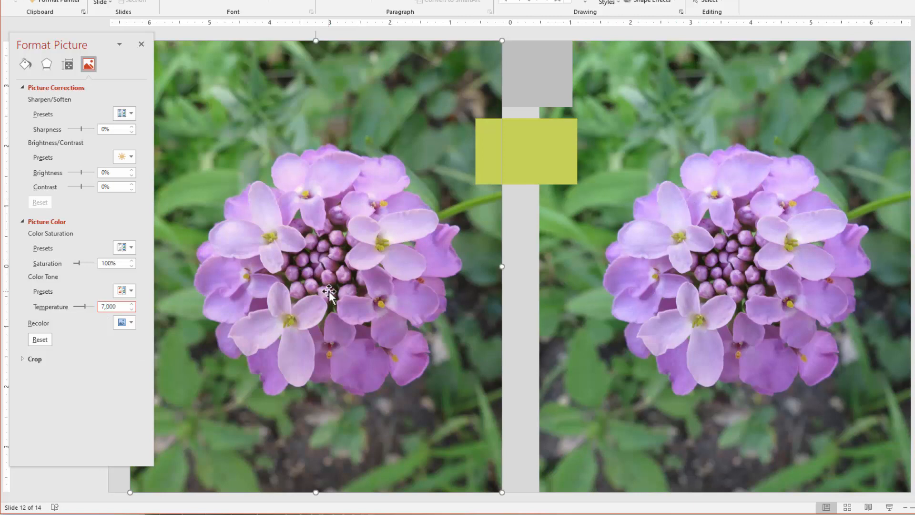
# Step: Refill the yellow swatch with the color sampled from the center of the left-hand photo's left blossom at the current temperature
pyautogui.click(547, 162)
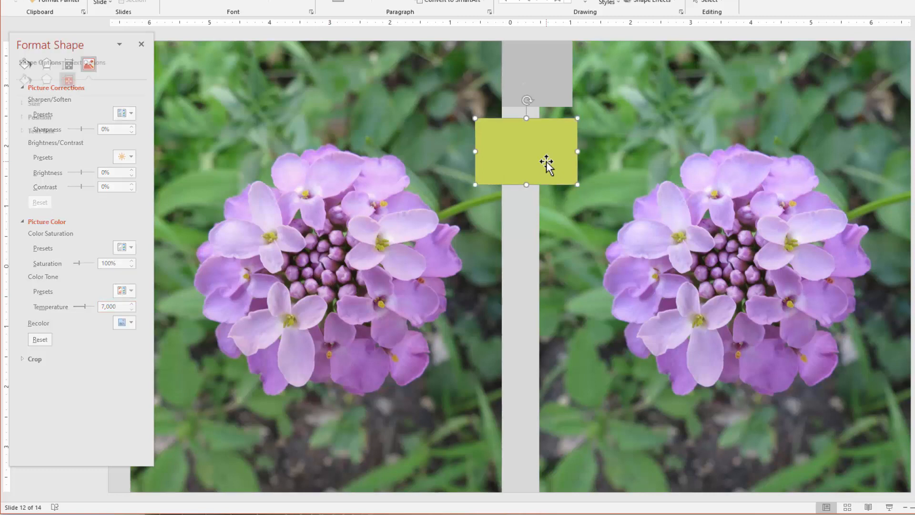
pyautogui.click(23, 81)
pyautogui.click(125, 196)
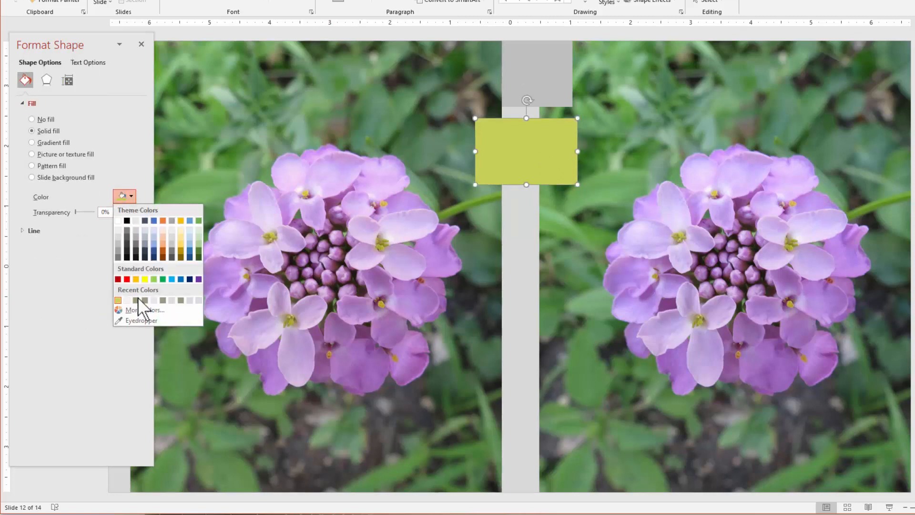
pyautogui.click(139, 323)
pyautogui.click(271, 236)
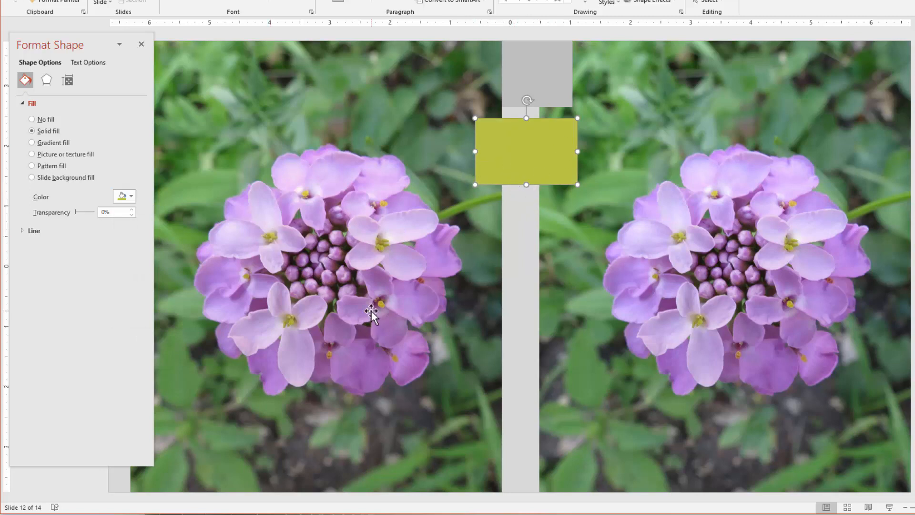
# Step: Set the color saturation of the left-hand flower photo to 120%
pyautogui.click(367, 203)
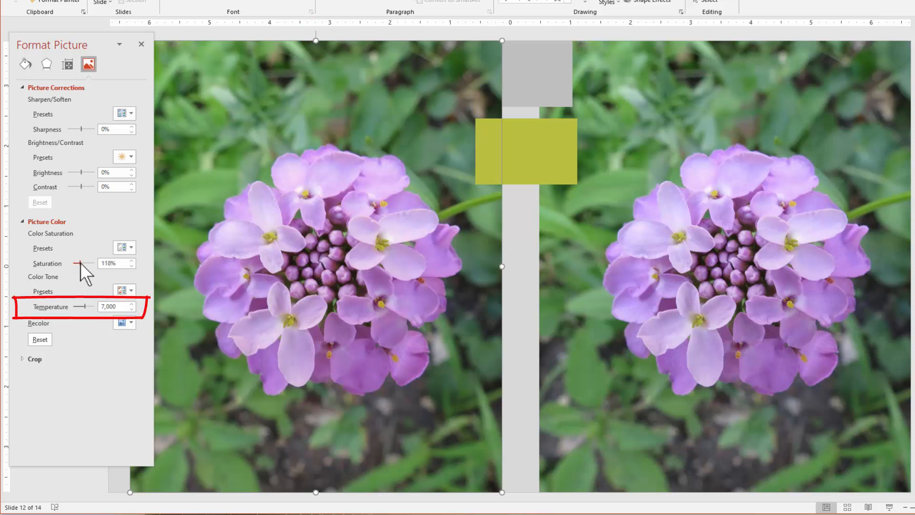
pyautogui.moveTo(81, 262); pyautogui.dragTo(89, 265)
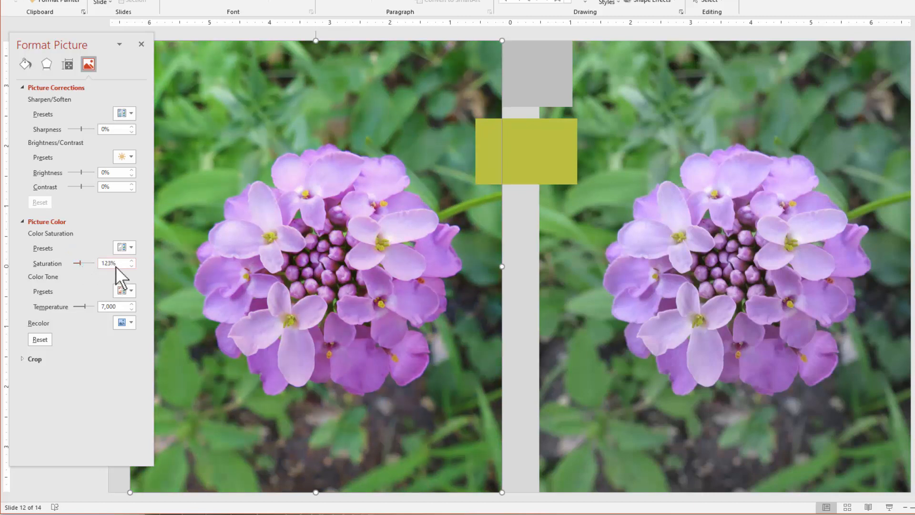
pyautogui.click(132, 266)
pyautogui.click(131, 265)
pyautogui.click(132, 265)
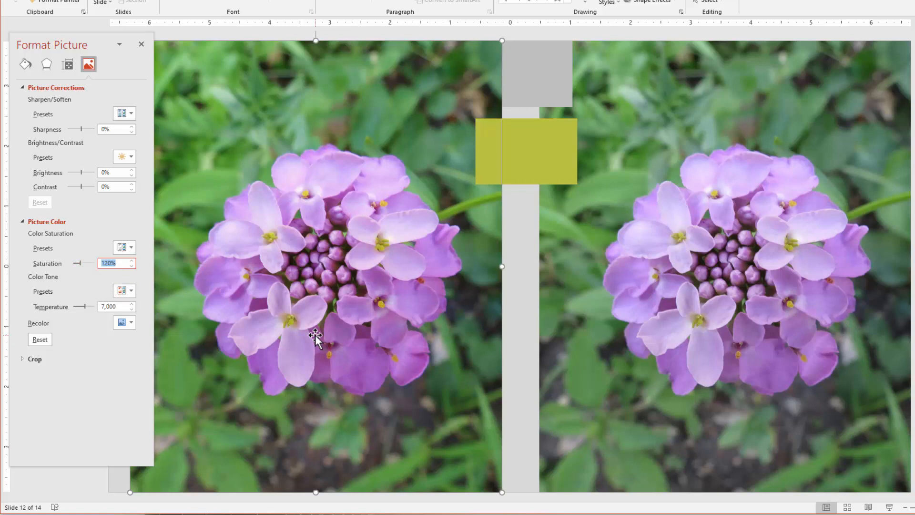
# Step: Resample the yellow swatch's fill from the same blossom center in the more saturated left-hand photo
pyautogui.click(541, 151)
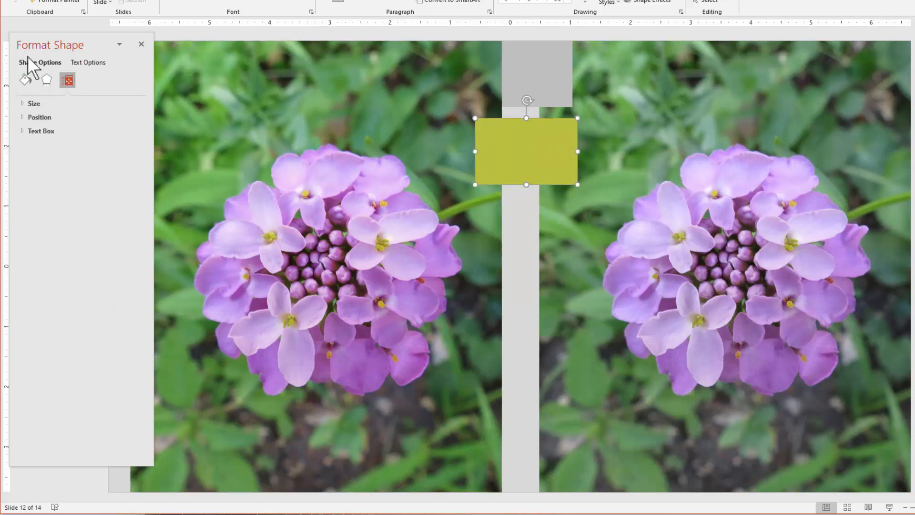
pyautogui.click(25, 80)
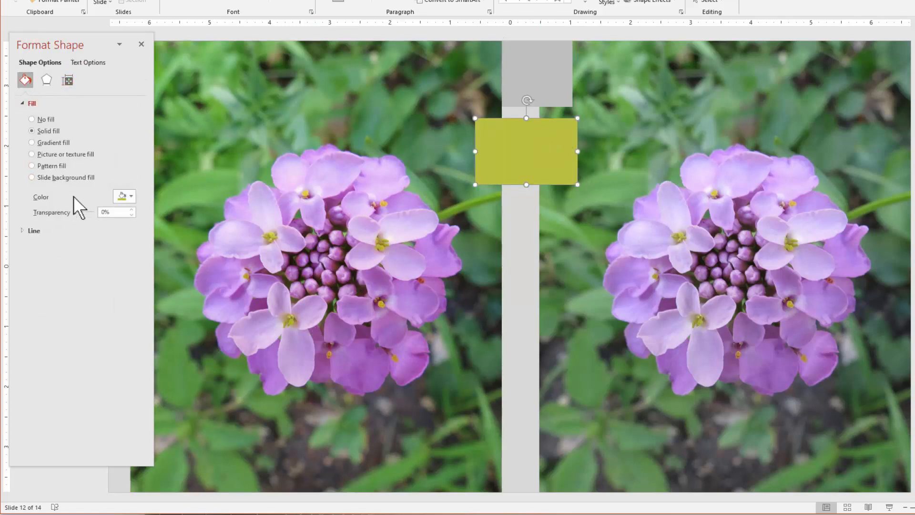
pyautogui.click(125, 196)
pyautogui.click(139, 323)
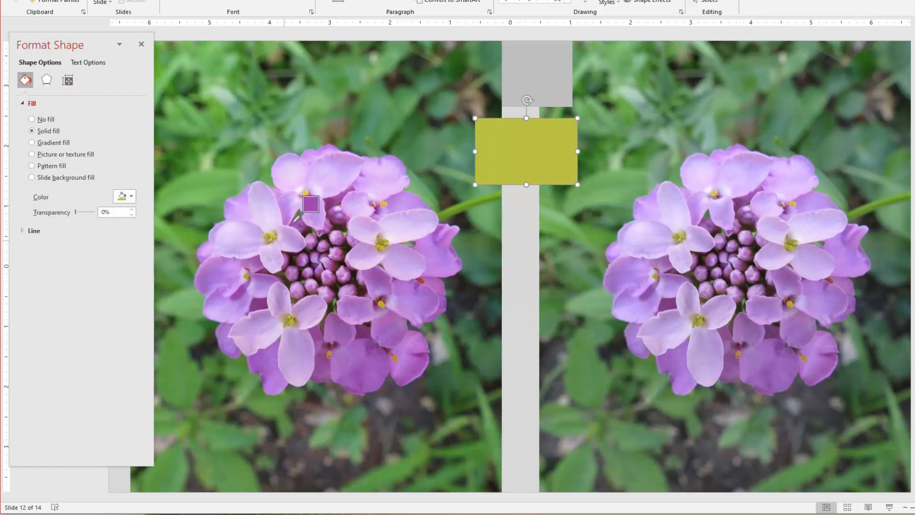
pyautogui.click(270, 235)
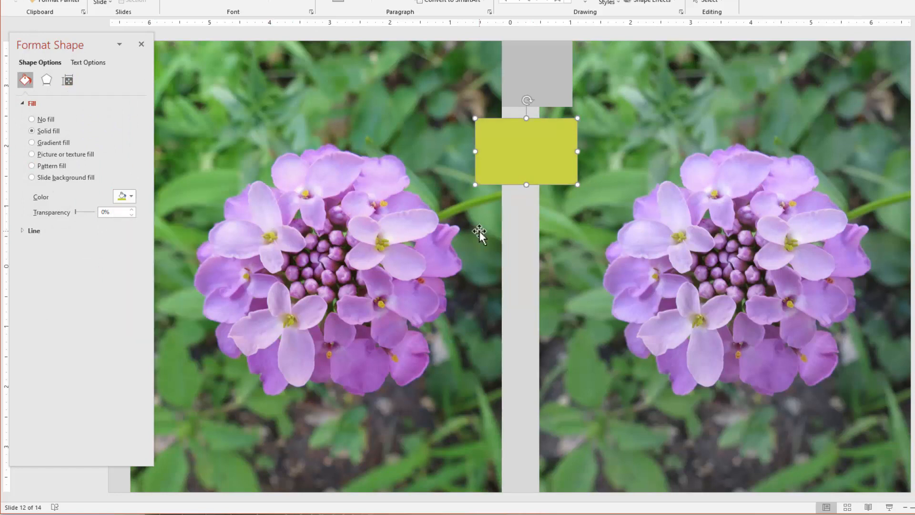
# Step: Set the brightness of the left-hand flower photo to 5%
pyautogui.click(445, 230)
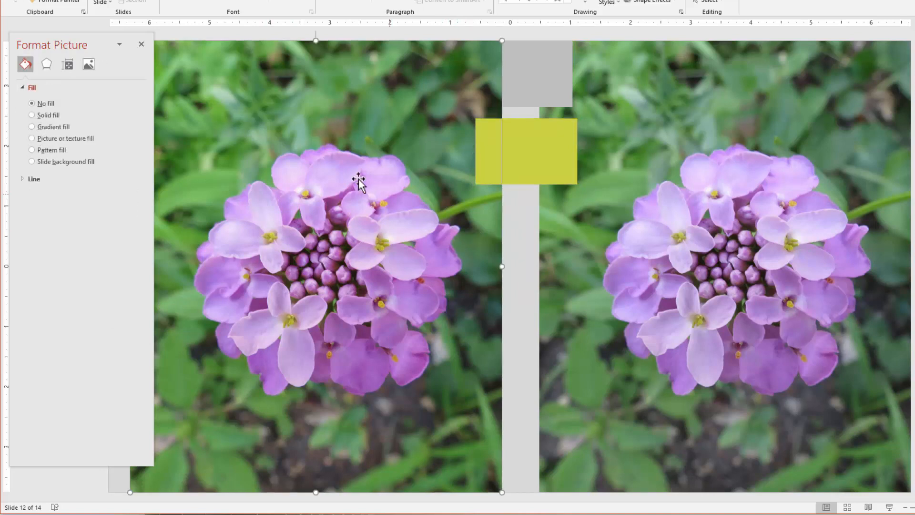
pyautogui.click(91, 65)
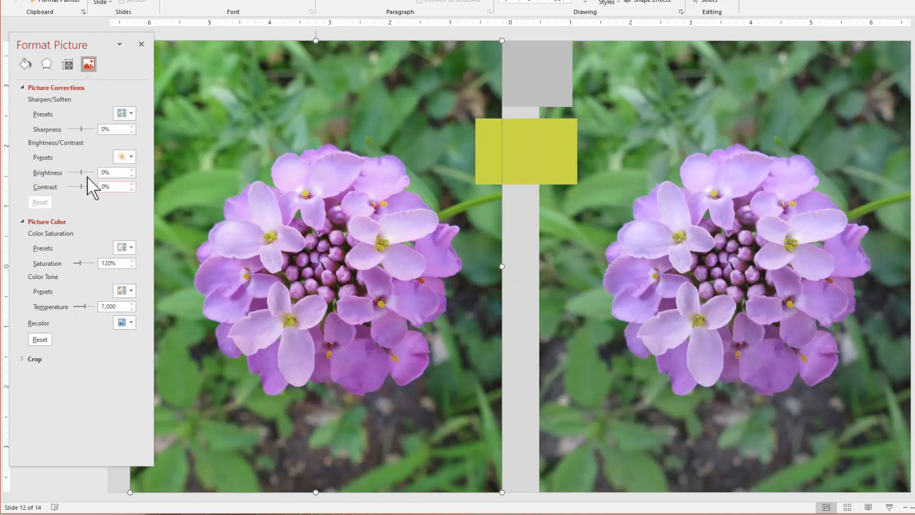
pyautogui.moveTo(80, 172); pyautogui.dragTo(84, 170)
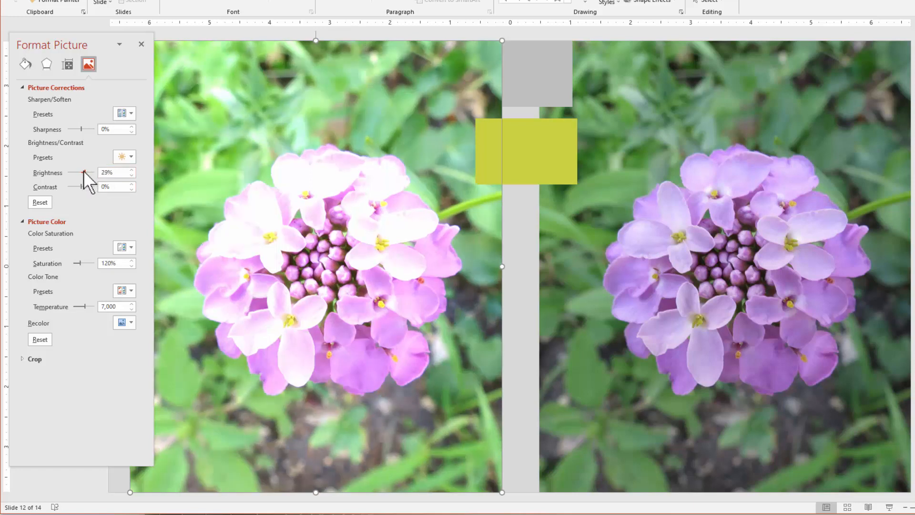
pyautogui.click(37, 203)
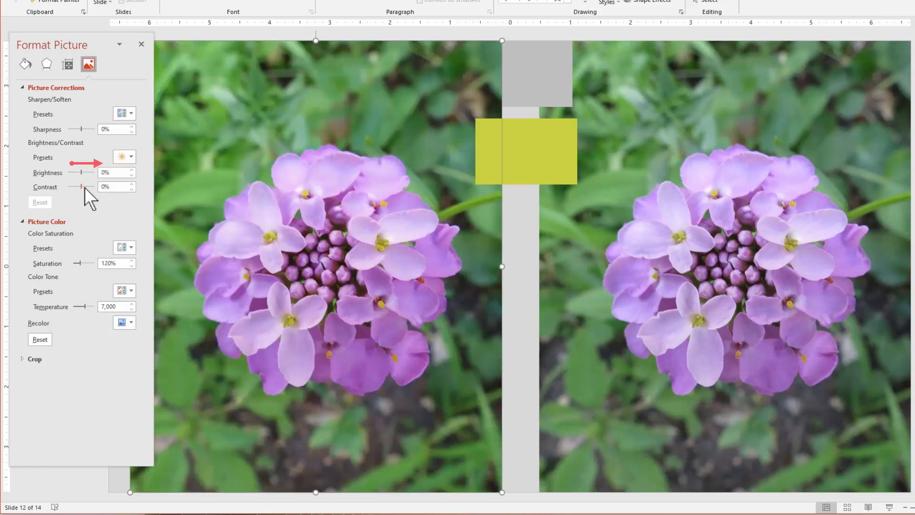
pyautogui.click(131, 170)
pyautogui.click(132, 169)
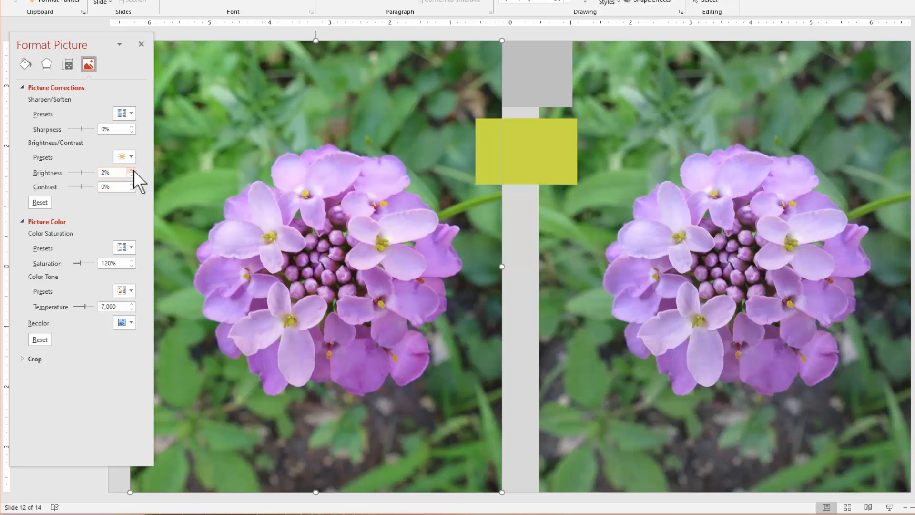
pyautogui.click(131, 169)
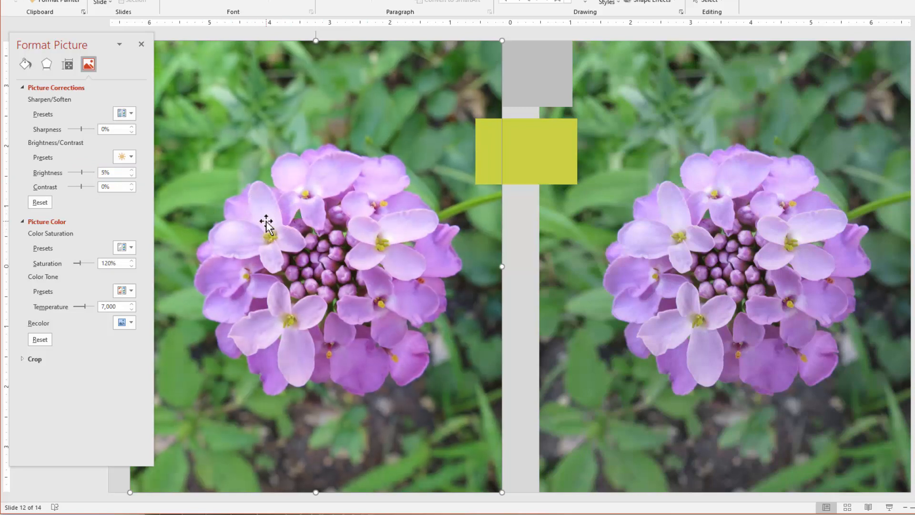
# Step: Set the contrast of the left-hand flower photo to 5%
pyautogui.click(131, 184)
pyautogui.click(132, 184)
pyautogui.click(132, 184)
pyautogui.click(131, 184)
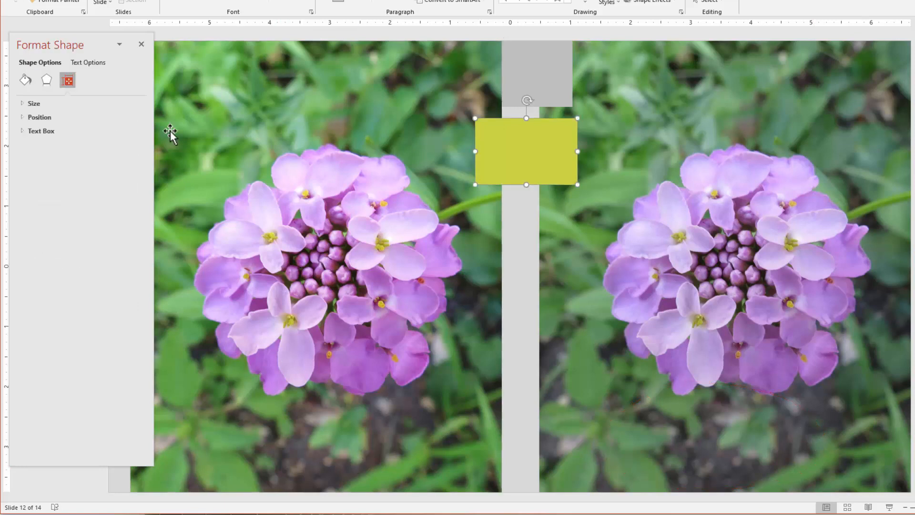
# Step: Update the yellow swatch's fill with the color sampled from the left blossom's center in the brightened left-hand photo
pyautogui.click(25, 80)
pyautogui.click(128, 197)
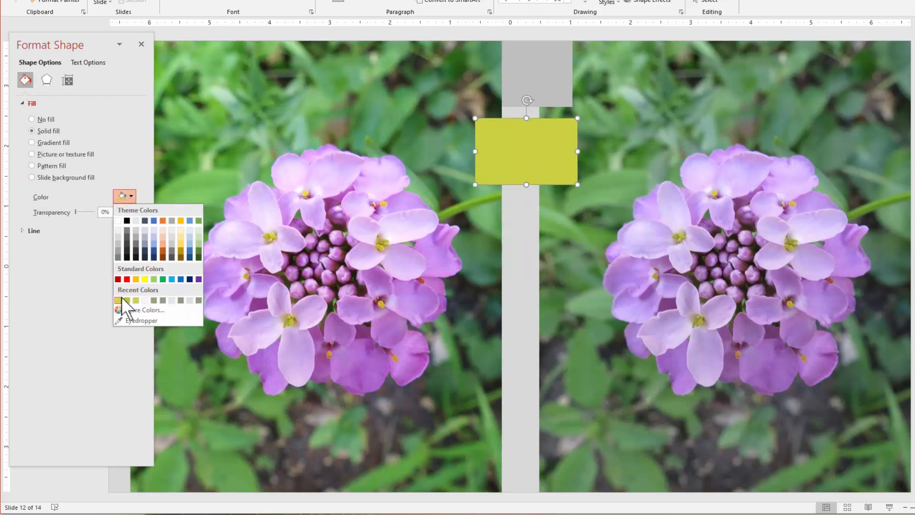
pyautogui.click(125, 320)
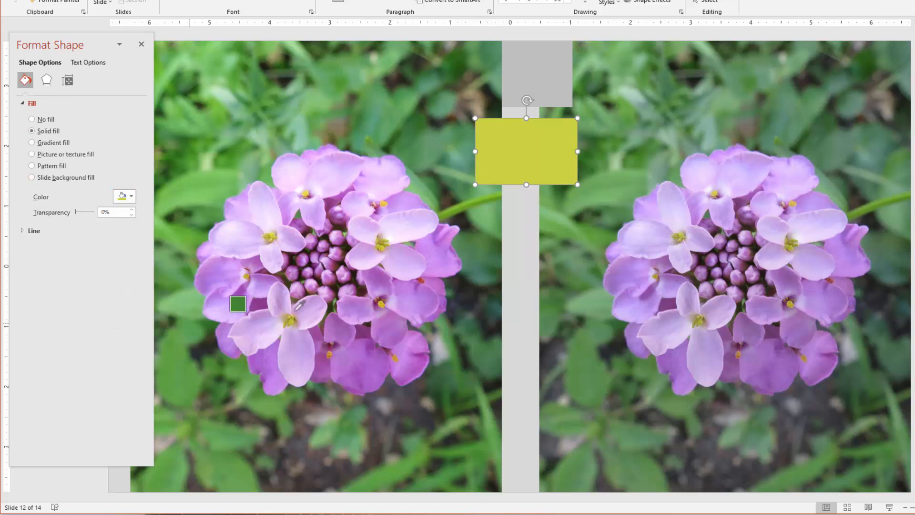
pyautogui.click(276, 232)
# Step: Duplicate the yellow swatch below itself and fill the copy with the white sampled beside the top blossom's center in the left-hand photo
pyautogui.hotkey('ctrl', 'd')
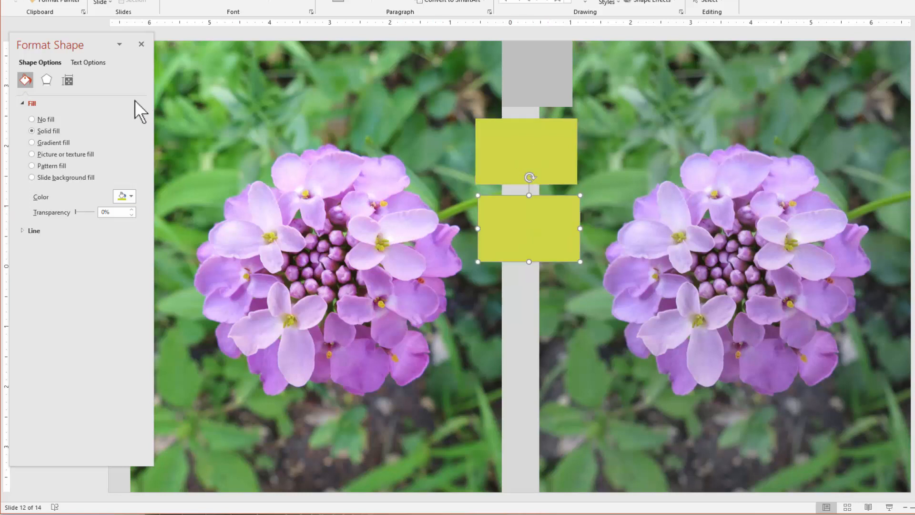
pyautogui.click(131, 197)
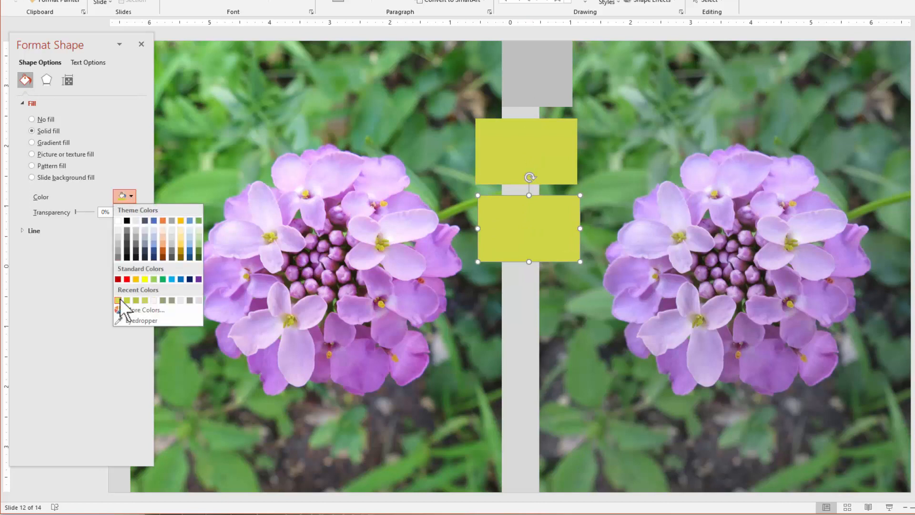
pyautogui.click(130, 328)
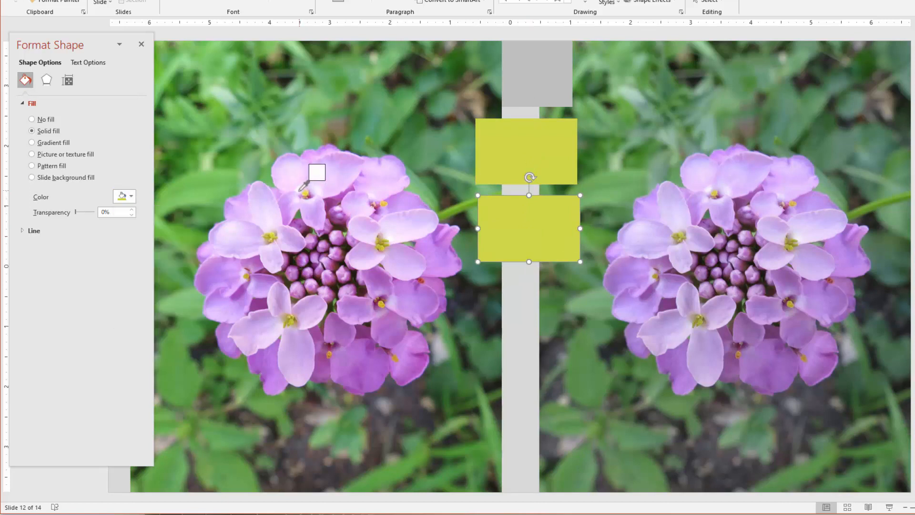
pyautogui.click(300, 191)
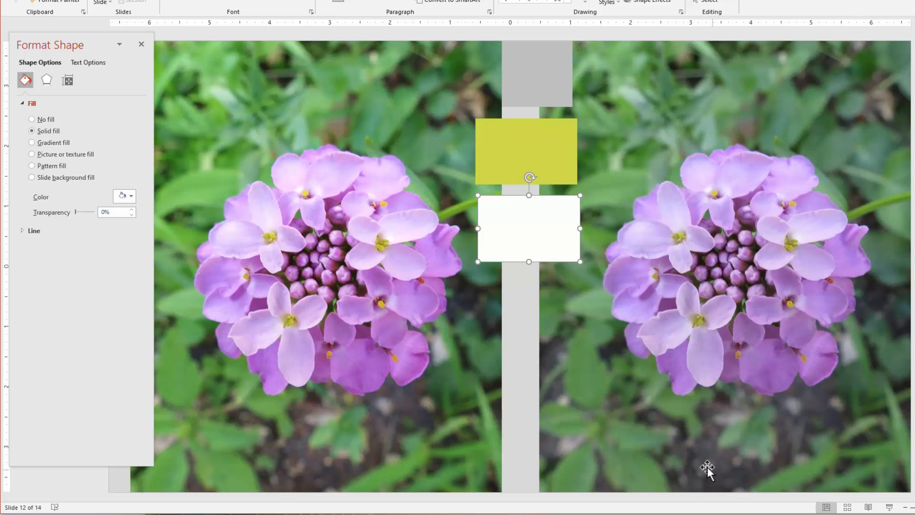
# Step: View the flower slide full screen to compare the edited photo with the original, and return to editing
pyautogui.click(889, 508)
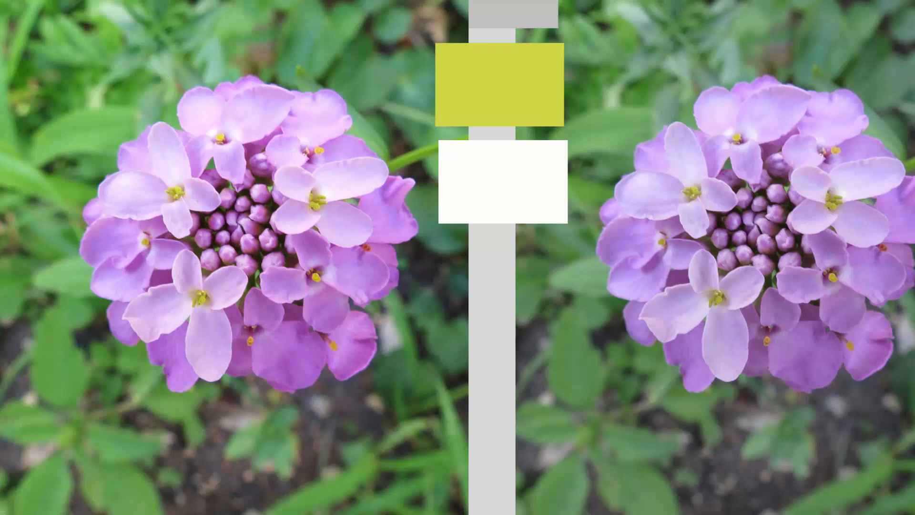
pyautogui.press('Escape')
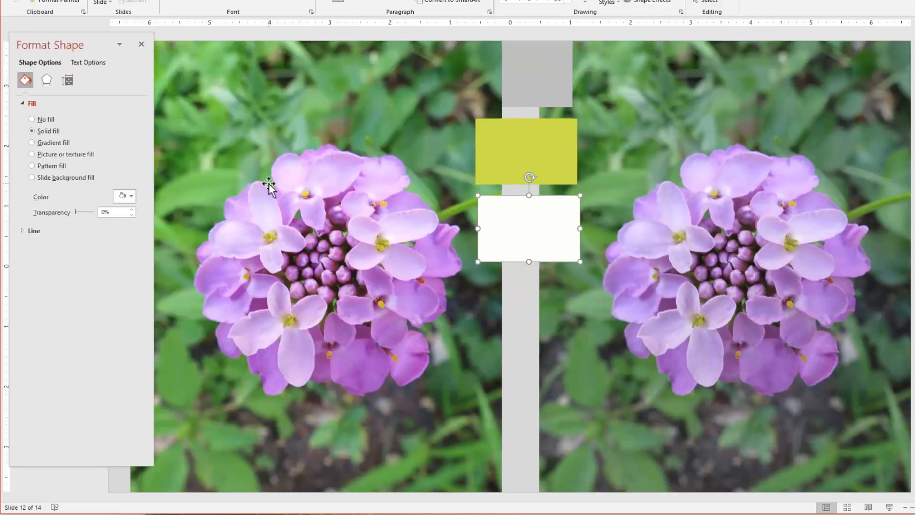
# Step: Raise the sharpness of the left-hand flower photo to about 20%
pyautogui.click(267, 184)
pyautogui.click(91, 62)
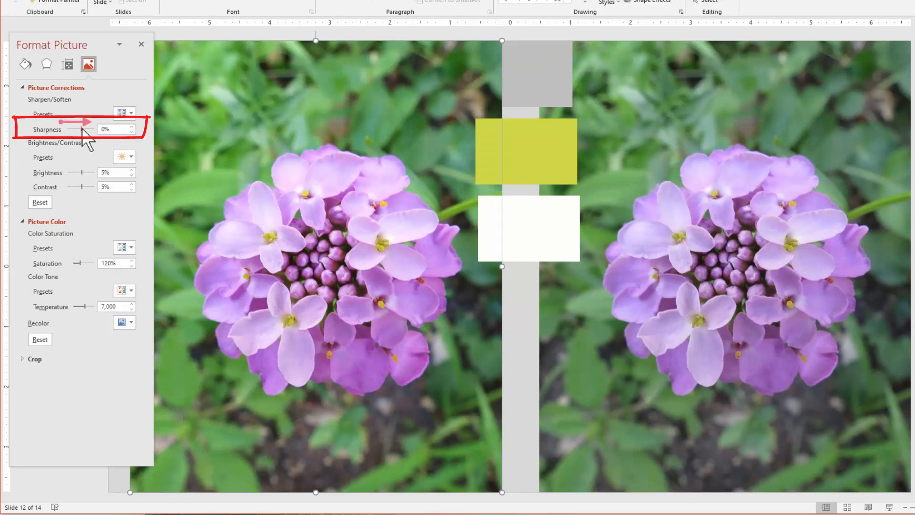
pyautogui.moveTo(84, 130); pyautogui.dragTo(86, 128)
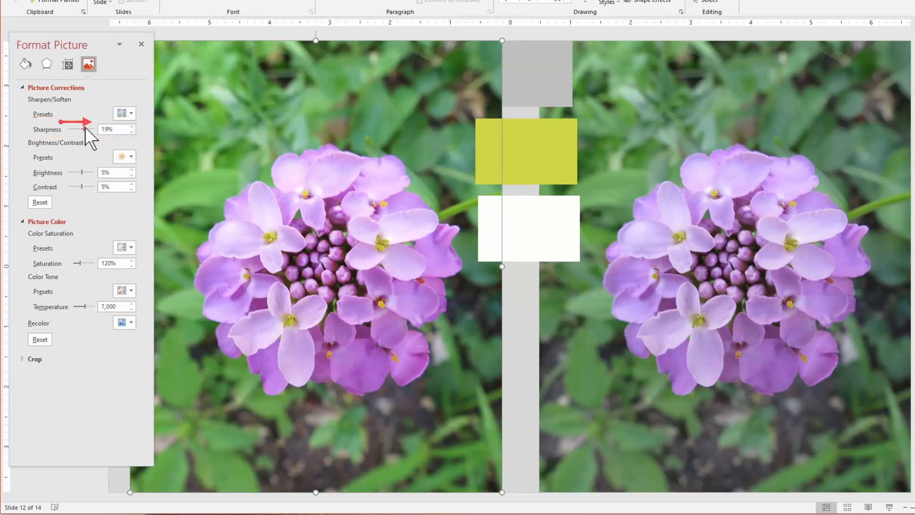
pyautogui.click(132, 127)
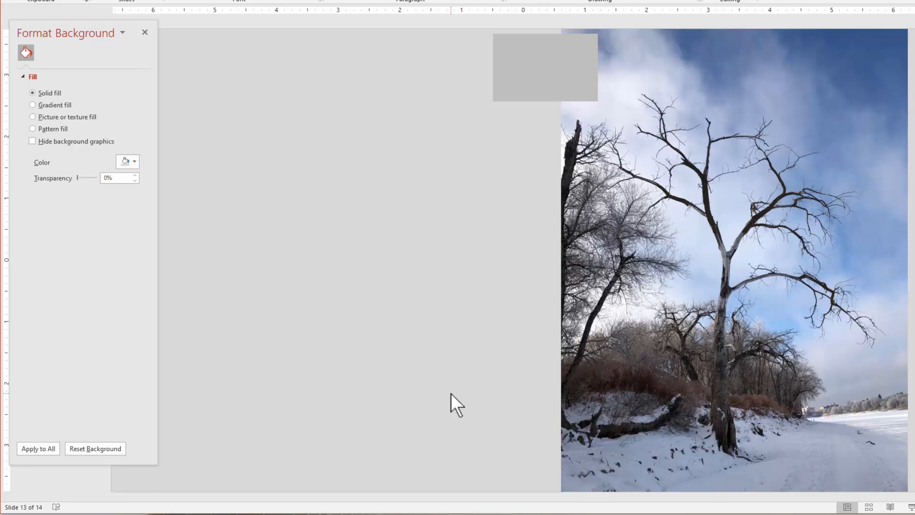
# Step: Duplicate the winter tree photo into the empty left half of slide 13 and place a copy of the gray rectangle below the original
pyautogui.moveTo(625, 362); pyautogui.dragTo(243, 355)
pyautogui.click(538, 76)
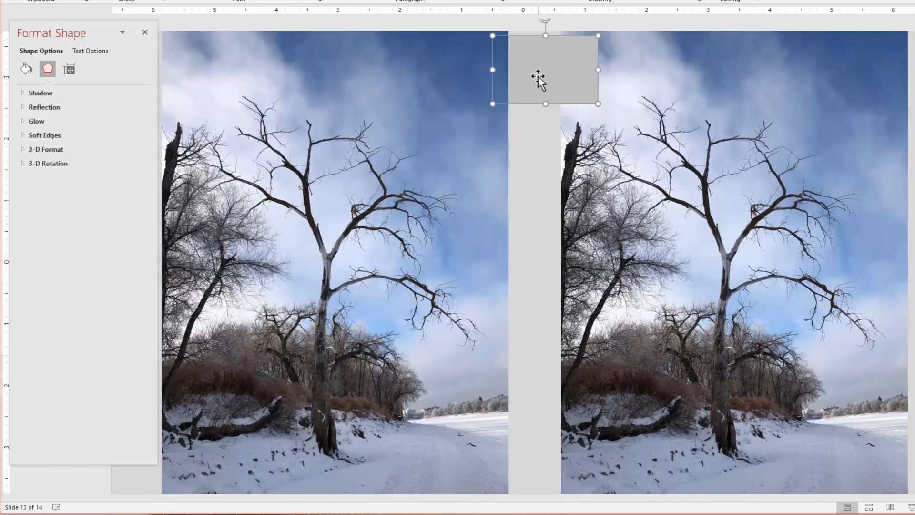
pyautogui.moveTo(539, 77); pyautogui.dragTo(541, 171)
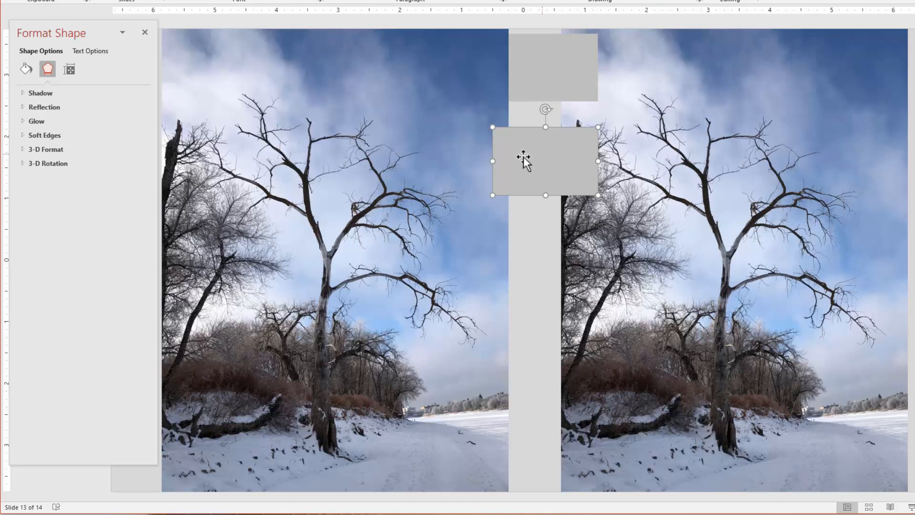
# Step: Fill the copied gray rectangle with the color sampled from the snow in the right-hand photo and move it up against the gray original
pyautogui.click(26, 69)
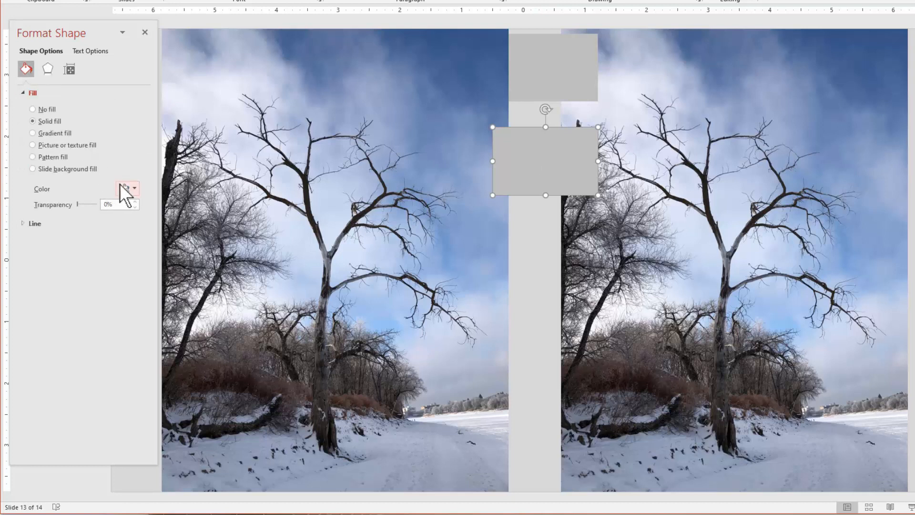
pyautogui.click(124, 189)
pyautogui.click(145, 316)
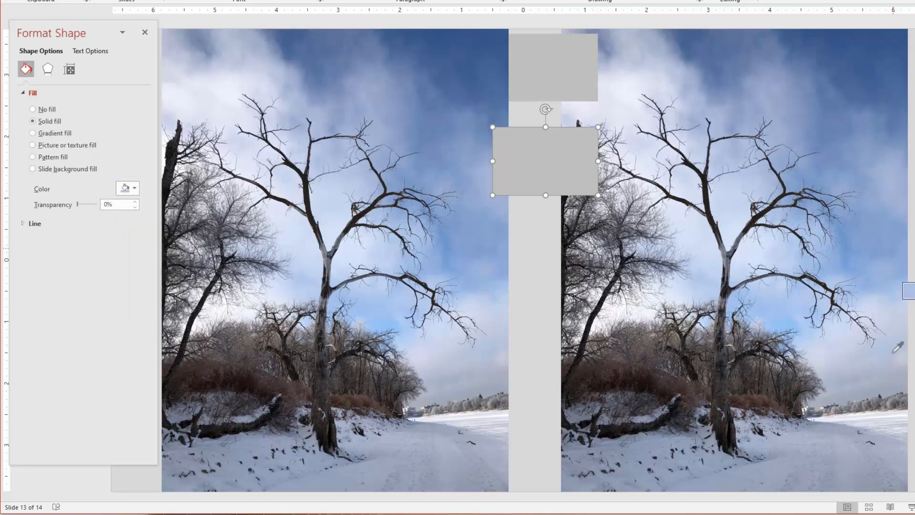
pyautogui.click(851, 439)
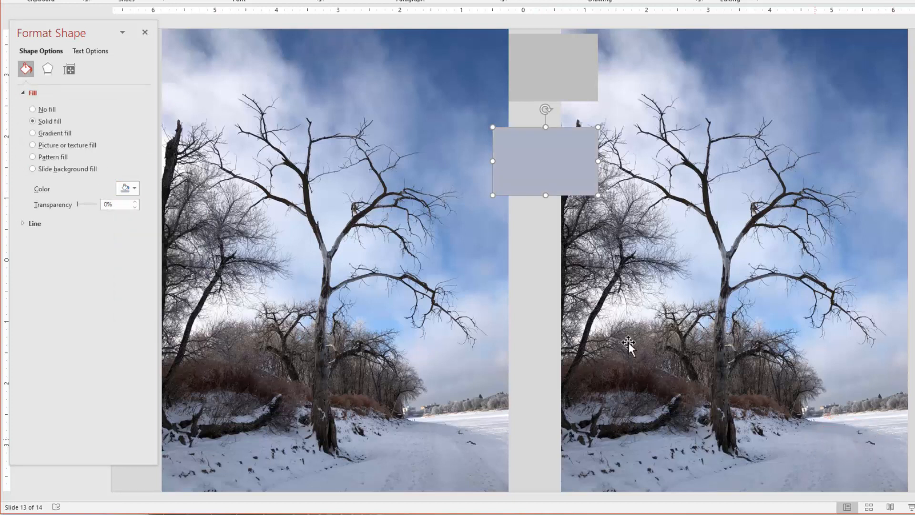
pyautogui.moveTo(546, 191); pyautogui.dragTo(554, 165)
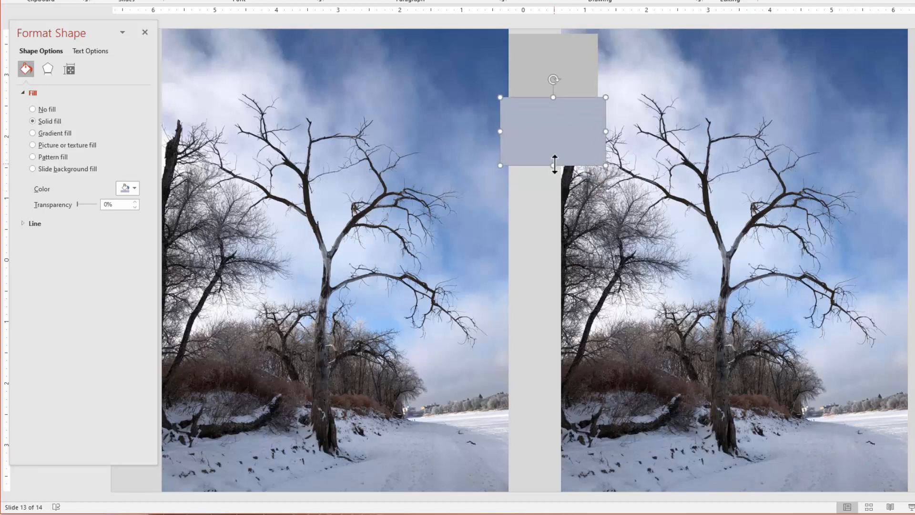
# Step: Set the color temperature of the left-hand winter tree photo to 8,500
pyautogui.click(496, 191)
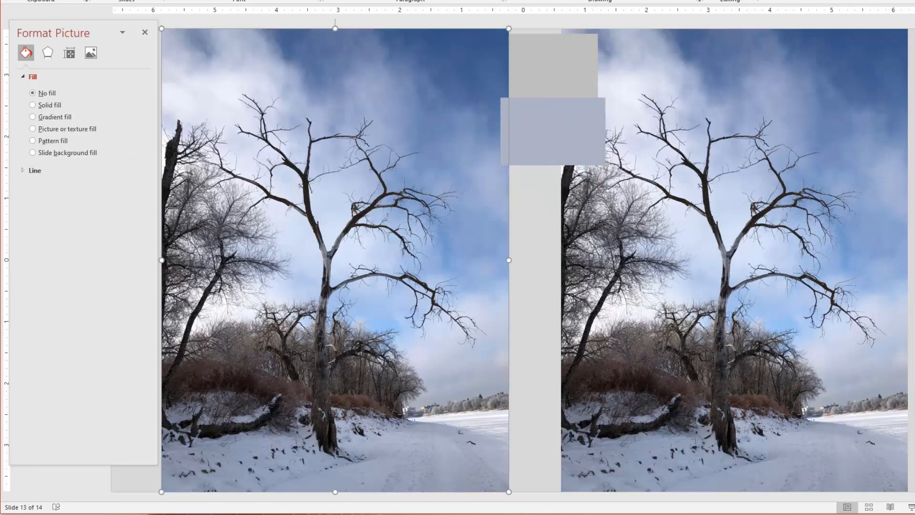
pyautogui.click(87, 51)
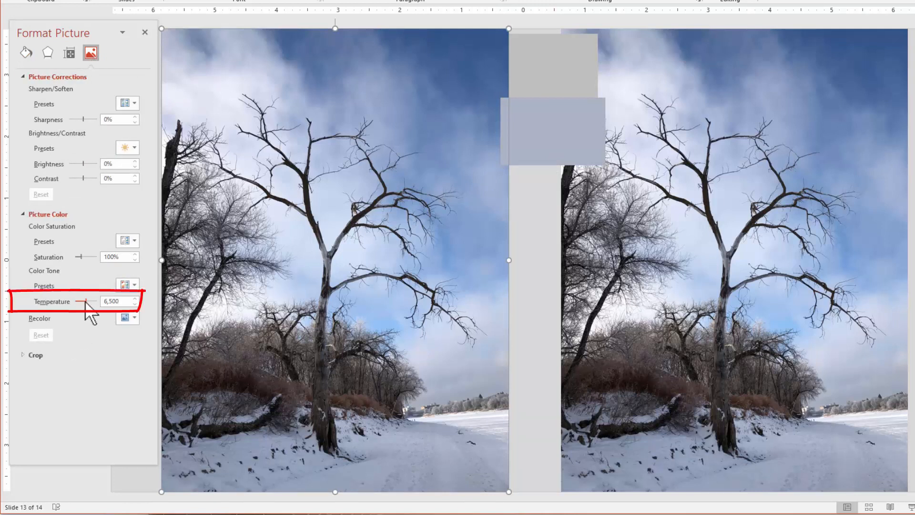
pyautogui.moveTo(86, 302); pyautogui.dragTo(109, 305)
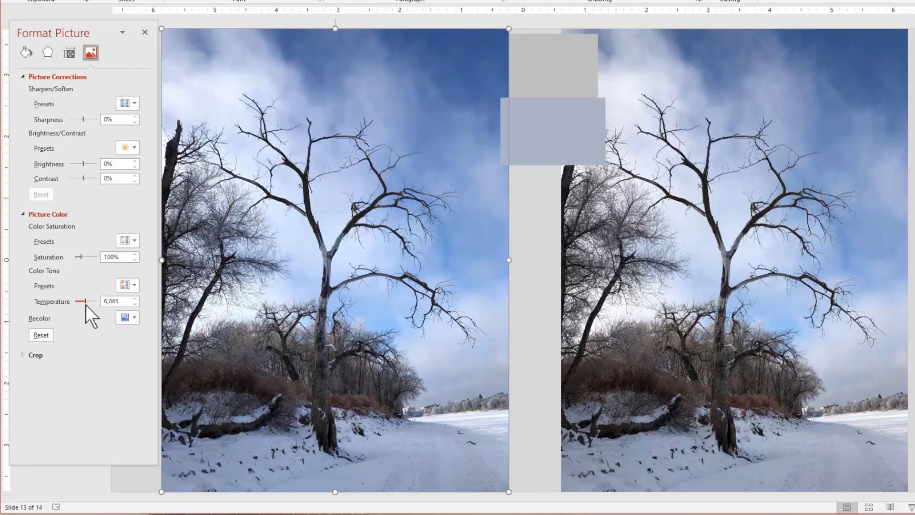
pyautogui.moveTo(85, 304); pyautogui.dragTo(122, 320)
pyautogui.write('500')
pyautogui.press('Return')
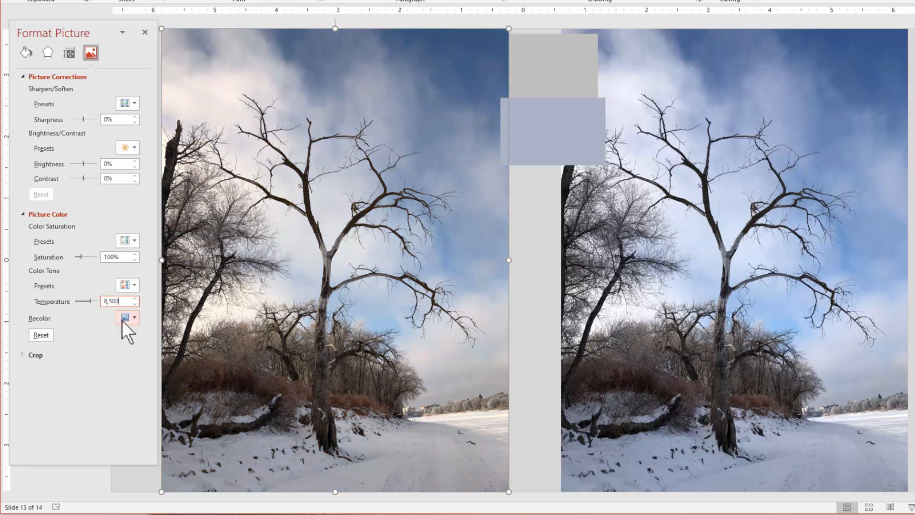
# Step: Duplicate the bluish swatch below itself, fill the copy with the color sampled from the left-hand photo's snow, and align it under the original
pyautogui.click(550, 138)
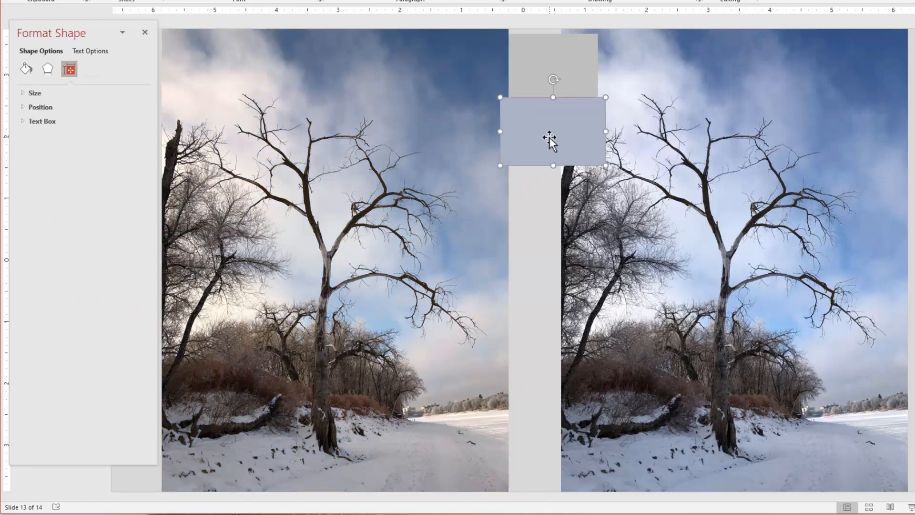
pyautogui.moveTo(556, 213); pyautogui.dragTo(555, 226)
pyautogui.click(26, 70)
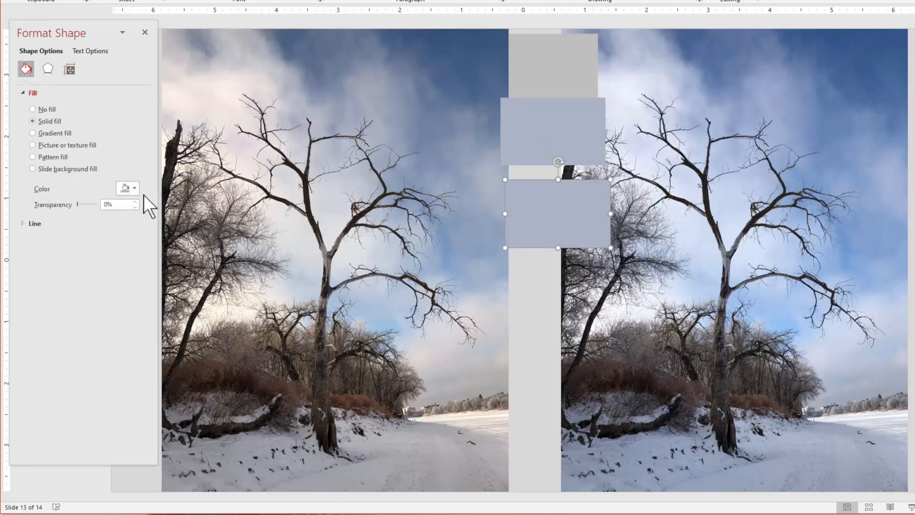
pyautogui.click(136, 189)
pyautogui.click(141, 316)
pyautogui.click(442, 445)
pyautogui.moveTo(548, 231); pyautogui.dragTo(541, 220)
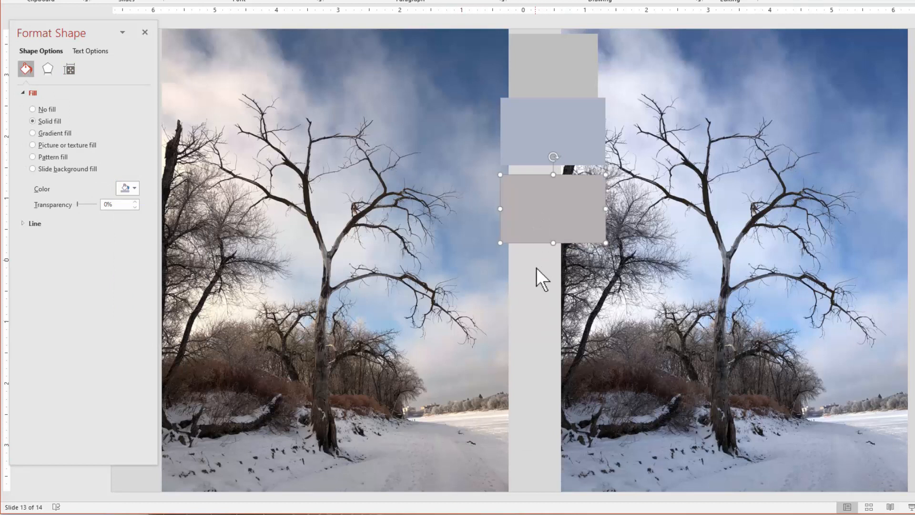
# Step: Set the saturation of the left-hand winter tree photo to about 105%
pyautogui.click(268, 216)
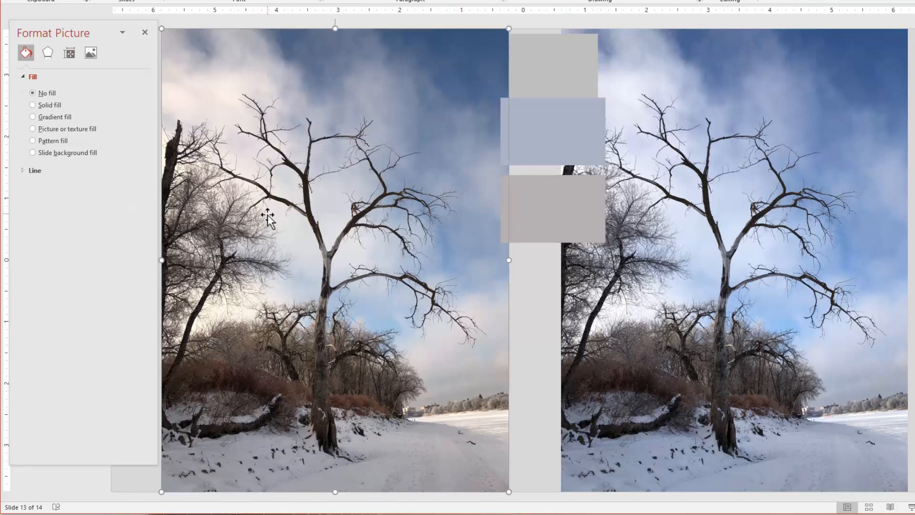
pyautogui.click(91, 53)
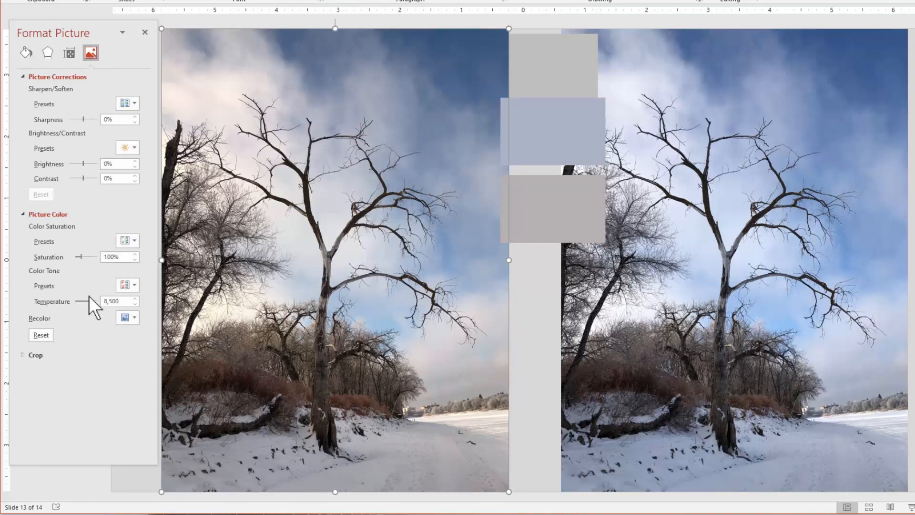
pyautogui.moveTo(81, 257)
pyautogui.mouseDown()
pyautogui.moveTo(106, 262)
pyautogui.moveTo(78, 261)
pyautogui.mouseUp()
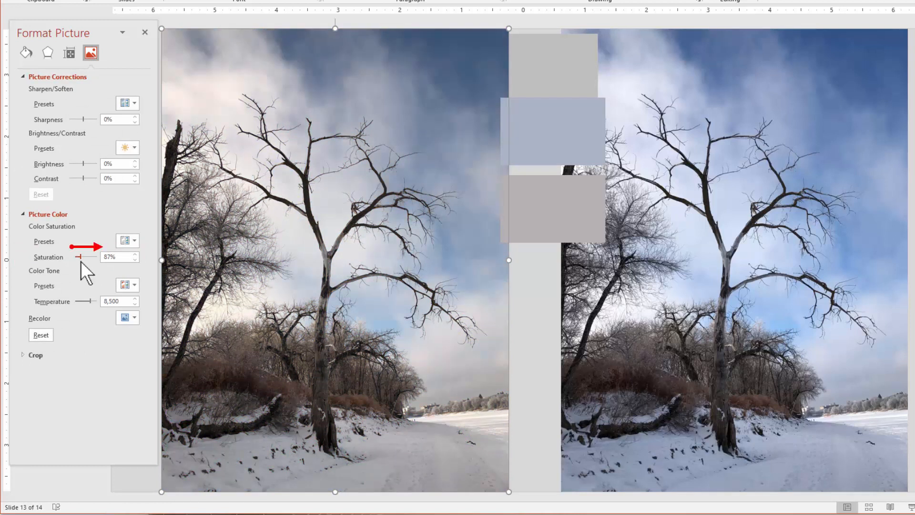
pyautogui.moveTo(81, 261); pyautogui.dragTo(82, 257)
# Step: Set the left-hand winter tree photo's brightness to 5% and raise its contrast by a few percent
pyautogui.click(135, 161)
pyautogui.click(135, 161)
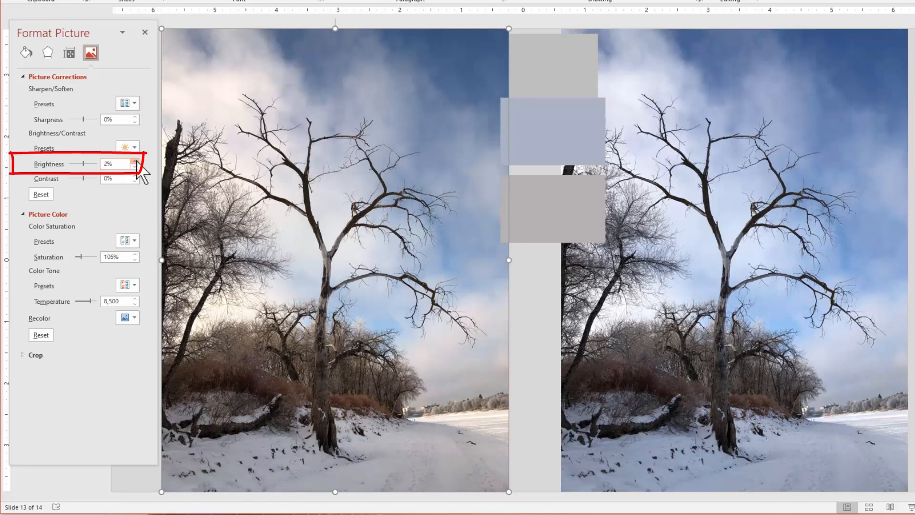
pyautogui.click(136, 161)
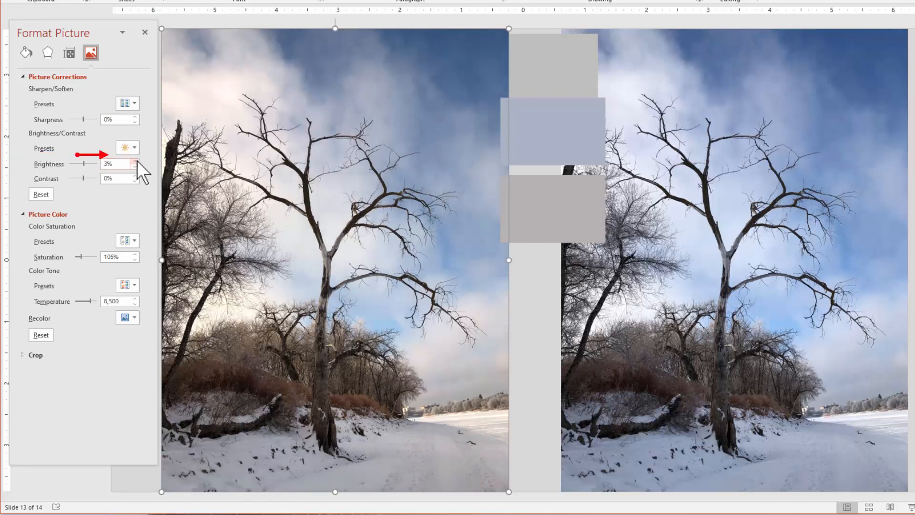
pyautogui.click(136, 161)
pyautogui.click(138, 166)
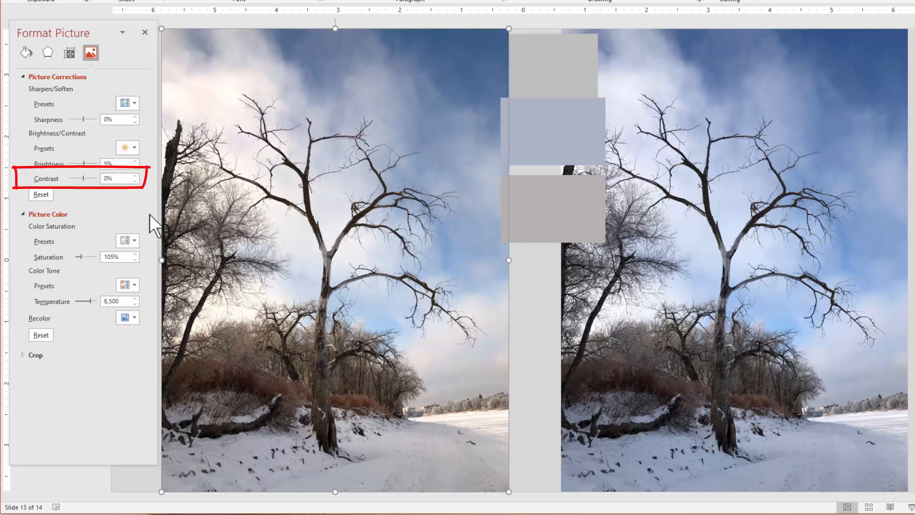
pyautogui.click(136, 176)
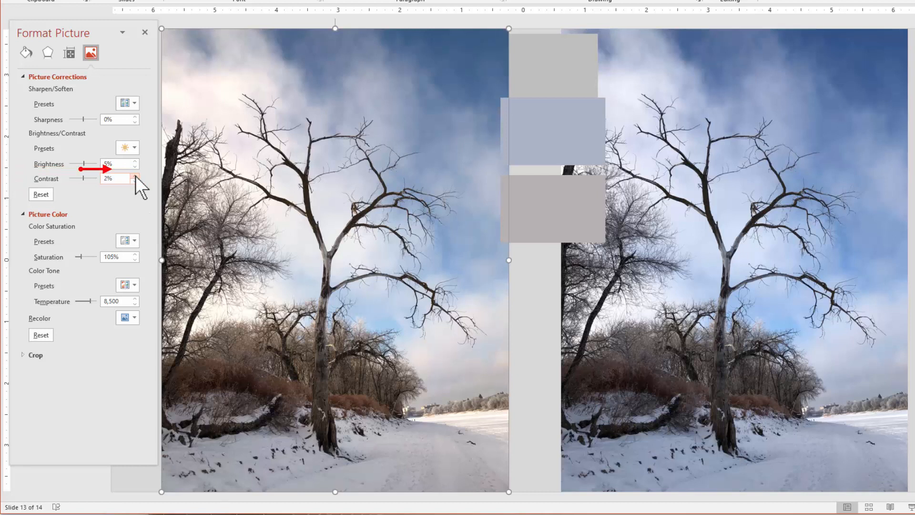
pyautogui.click(135, 176)
pyautogui.click(135, 176)
# Step: Refill the lowest swatch with the color sampled from the left-hand photo's snow and show the slide full screen for comparison
pyautogui.click(556, 213)
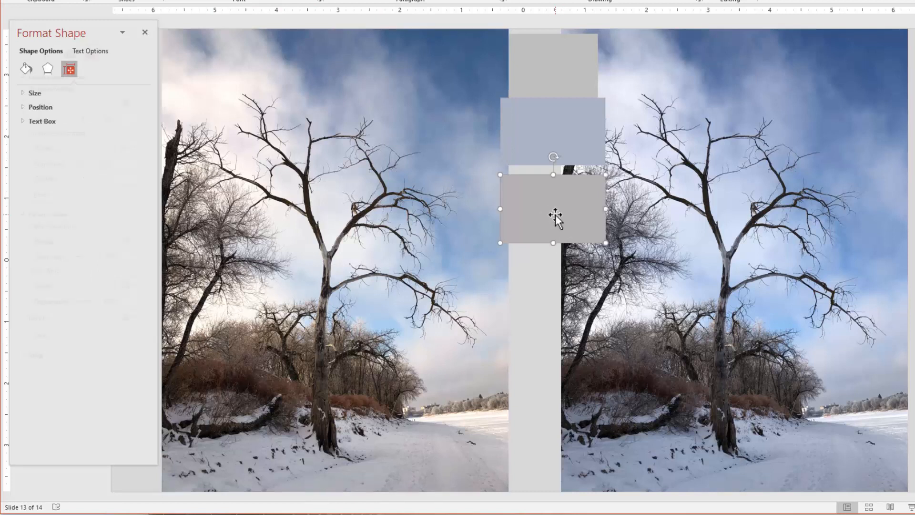
pyautogui.click(26, 69)
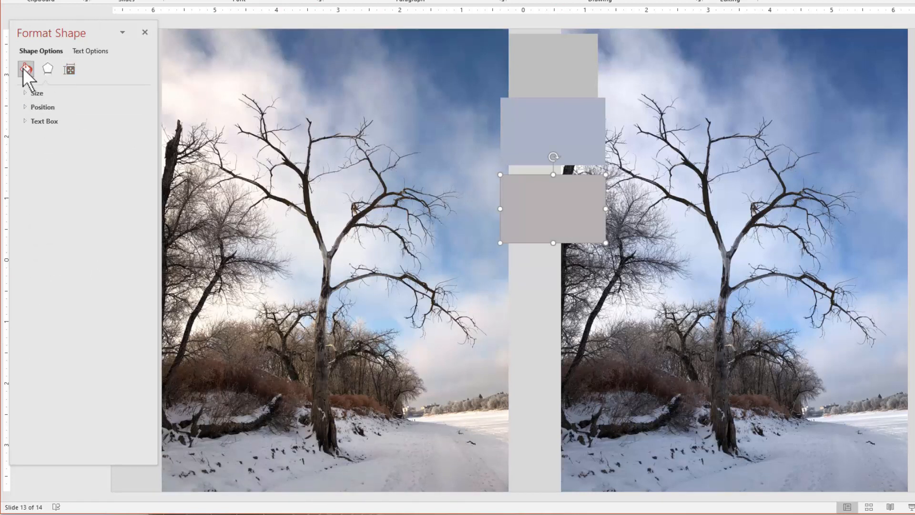
pyautogui.click(131, 191)
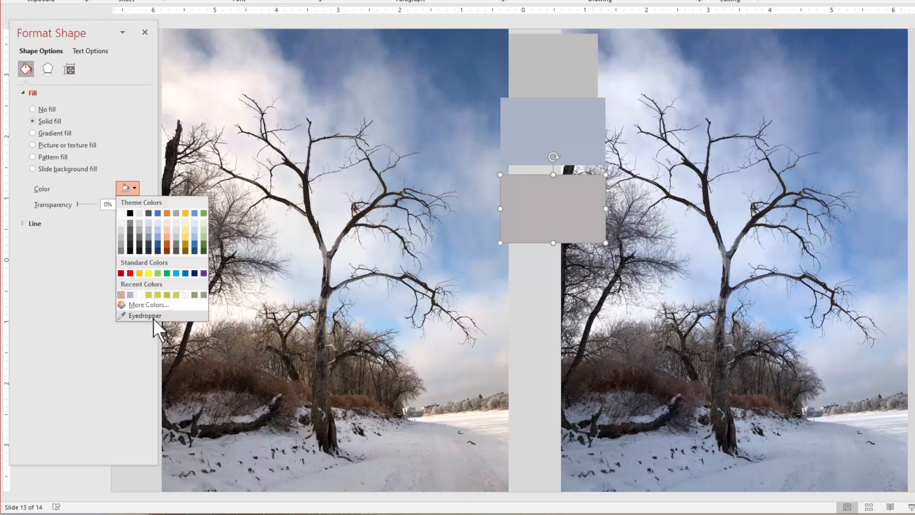
pyautogui.click(153, 317)
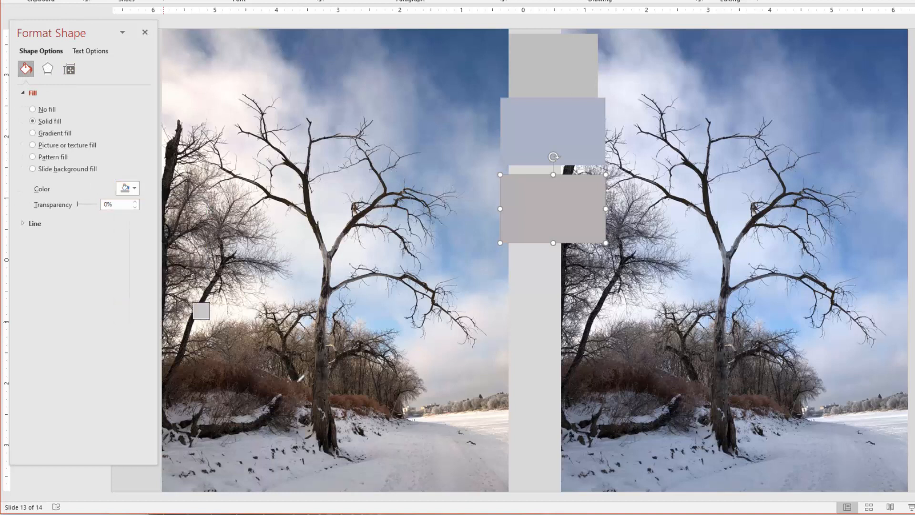
pyautogui.click(454, 440)
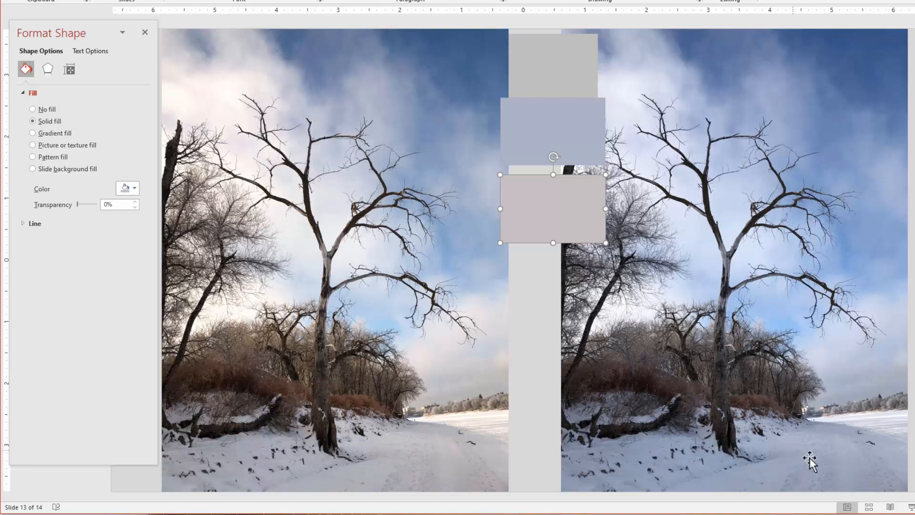
pyautogui.click(908, 506)
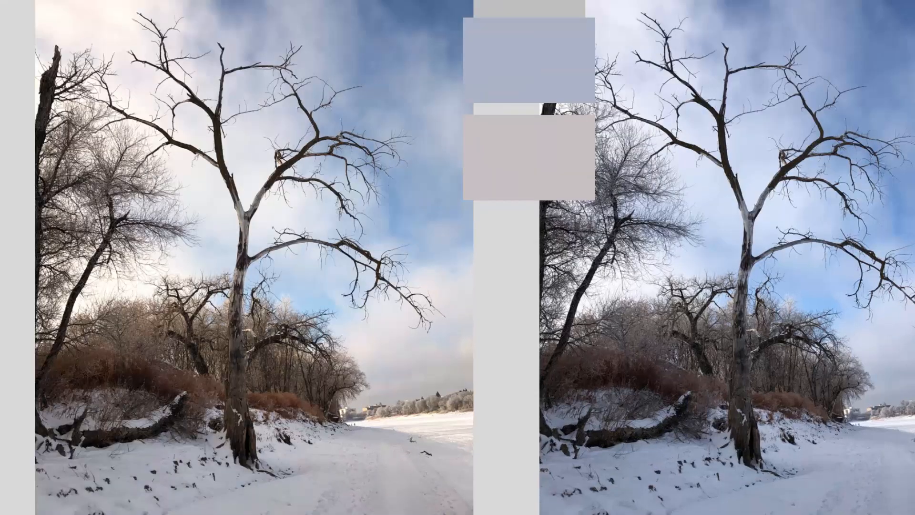